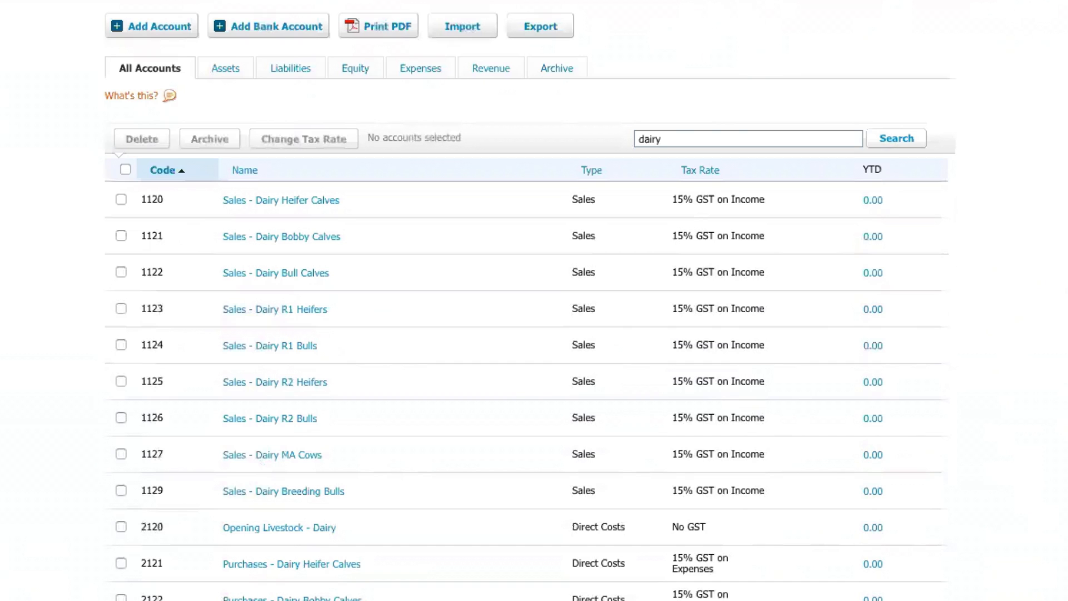
Switch from Xero's chart of accounts to the Figured trackers page and start a new Dairy Cattle operation tracker.
scroll(528, 334, down, 5)
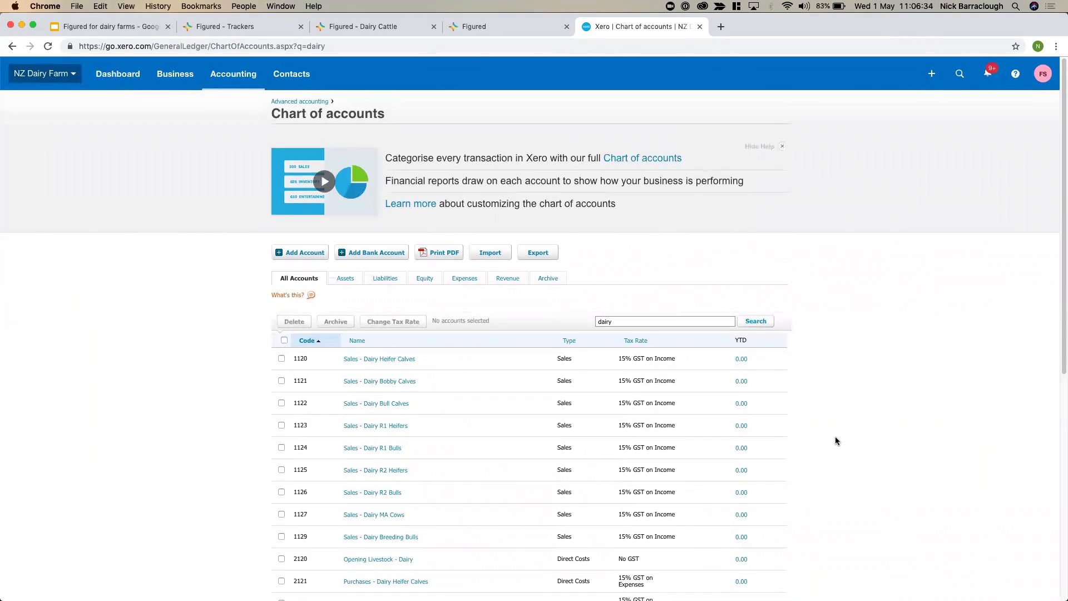
key(ctrl+shift+Tab)
key(ctrl+shift+Tab)
key(ctrl+shift+Tab)
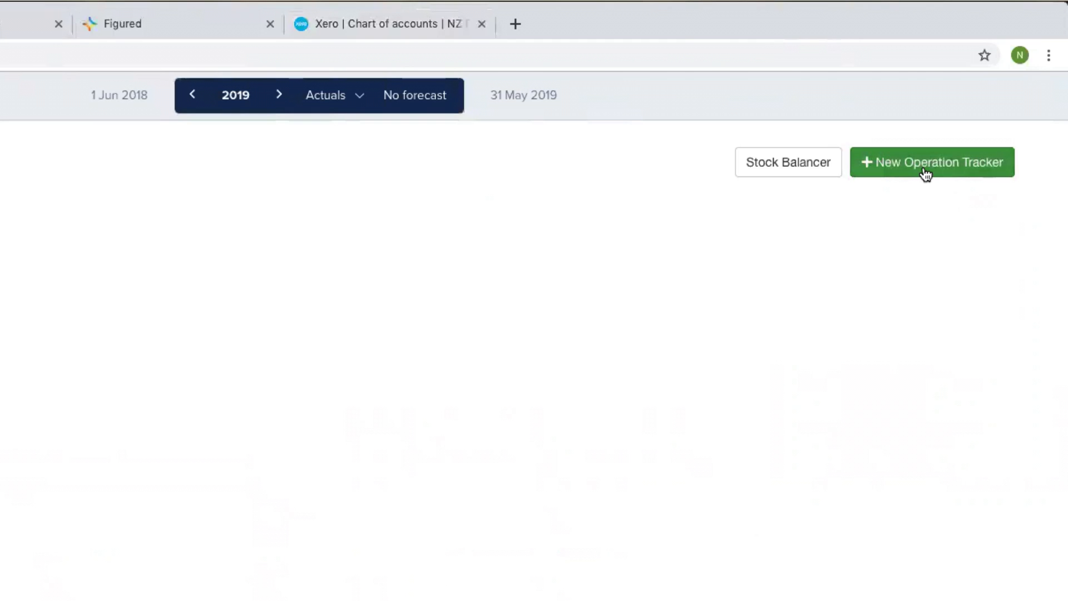
click(925, 174)
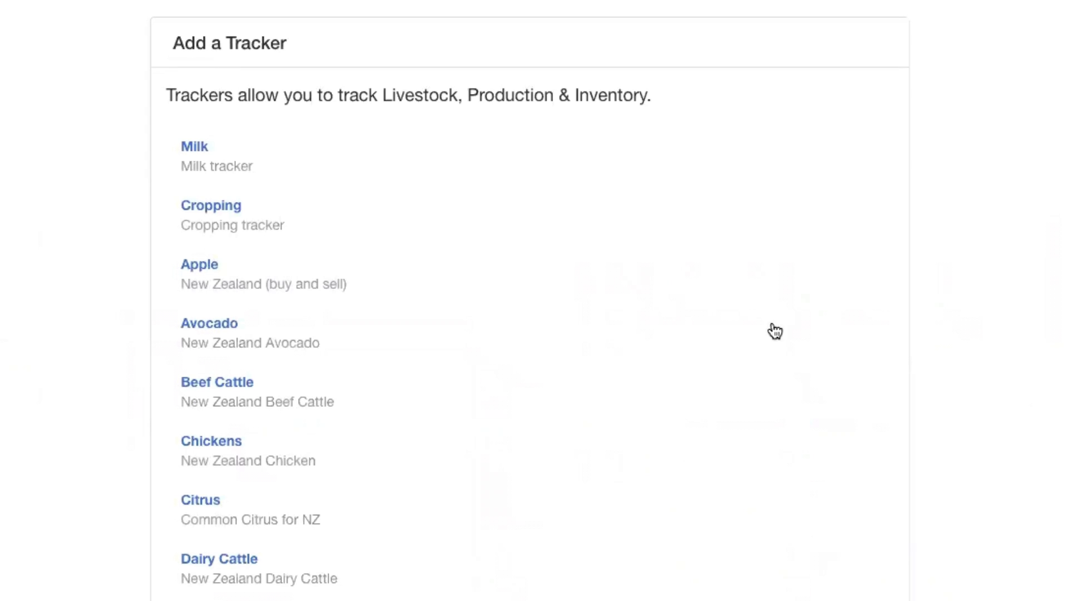
click(517, 565)
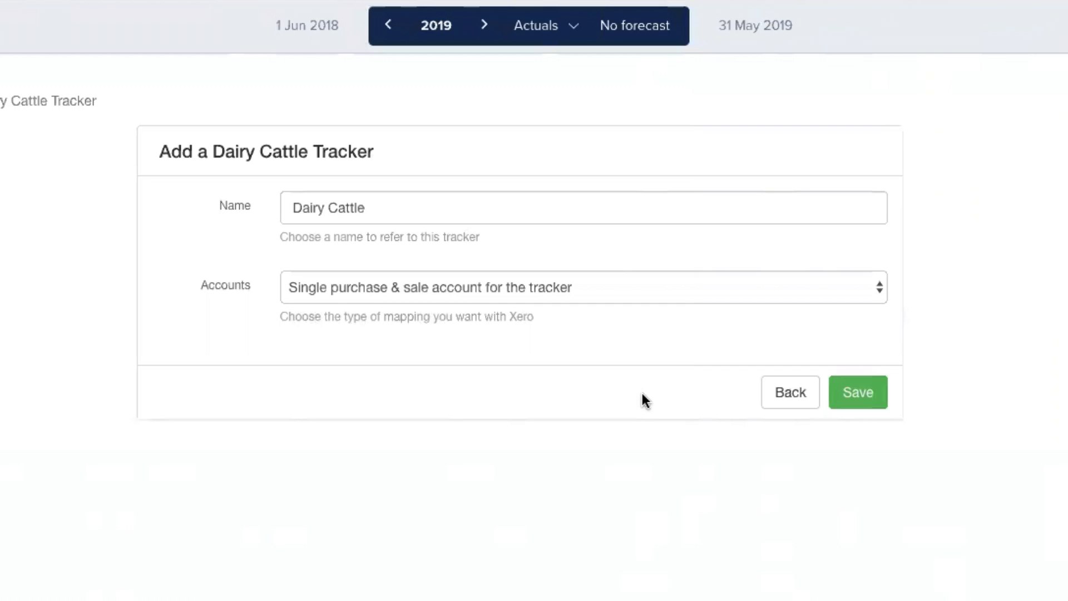
Set the accounts to individual purchase & sale accounts per stock class, name the tracker Dairy Cattle Tracker, and save it.
click(591, 293)
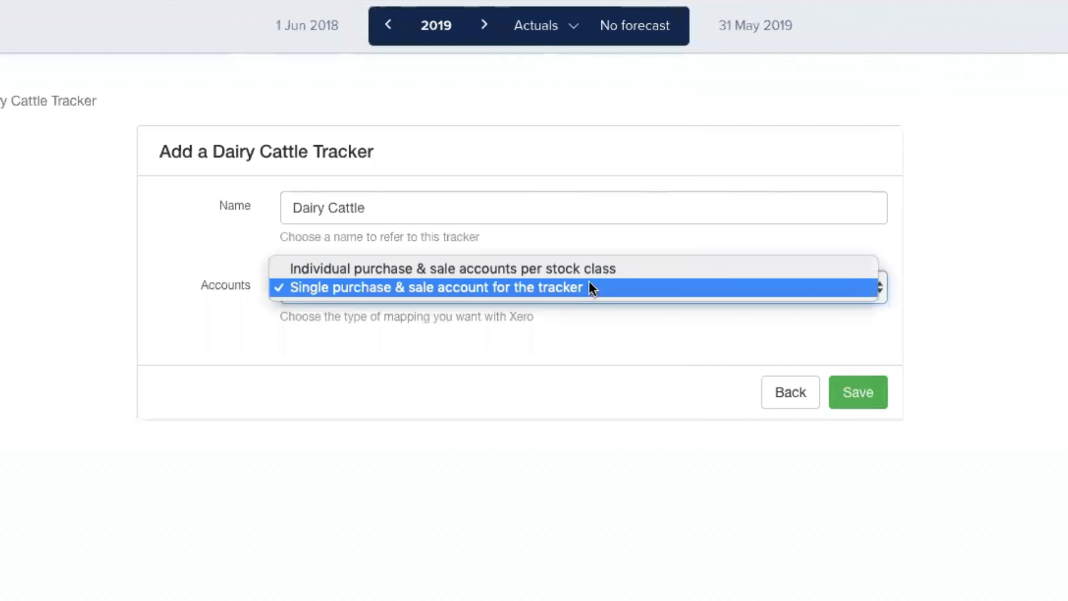
click(593, 271)
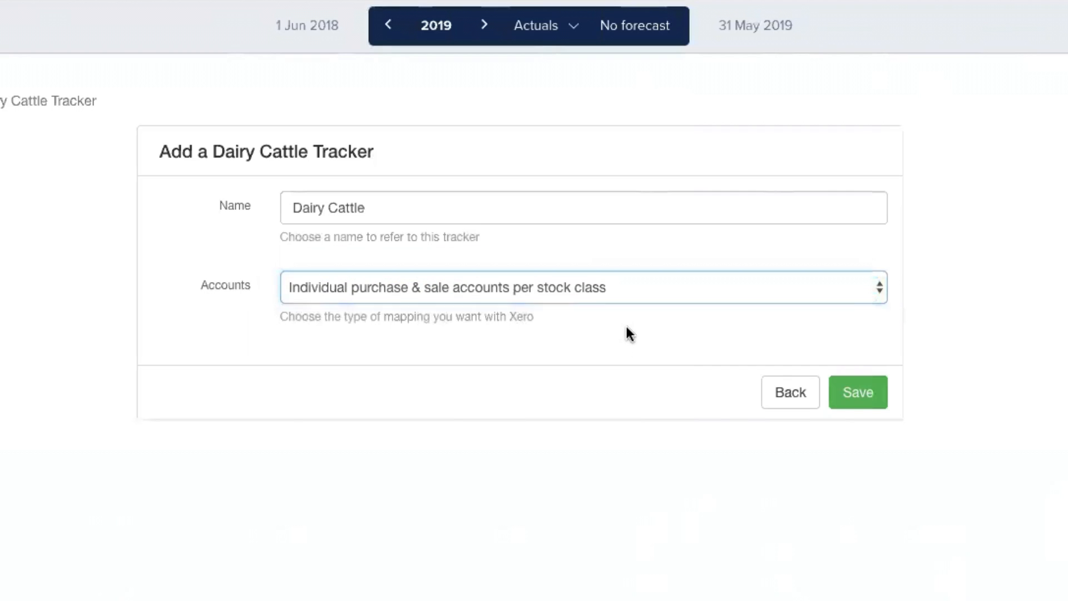
click(448, 200)
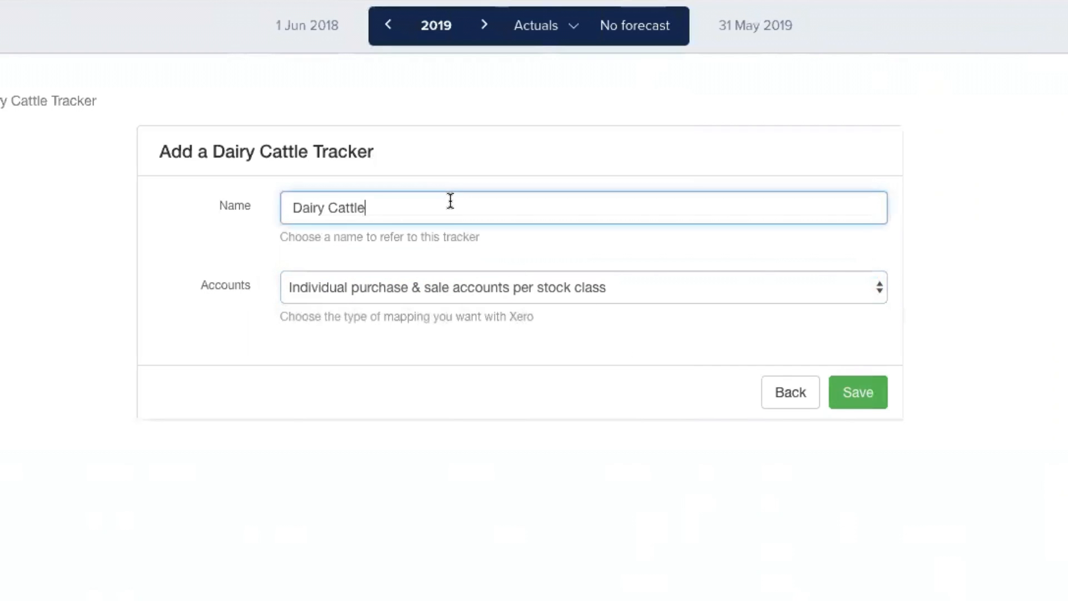
text(Tracker)
click(869, 396)
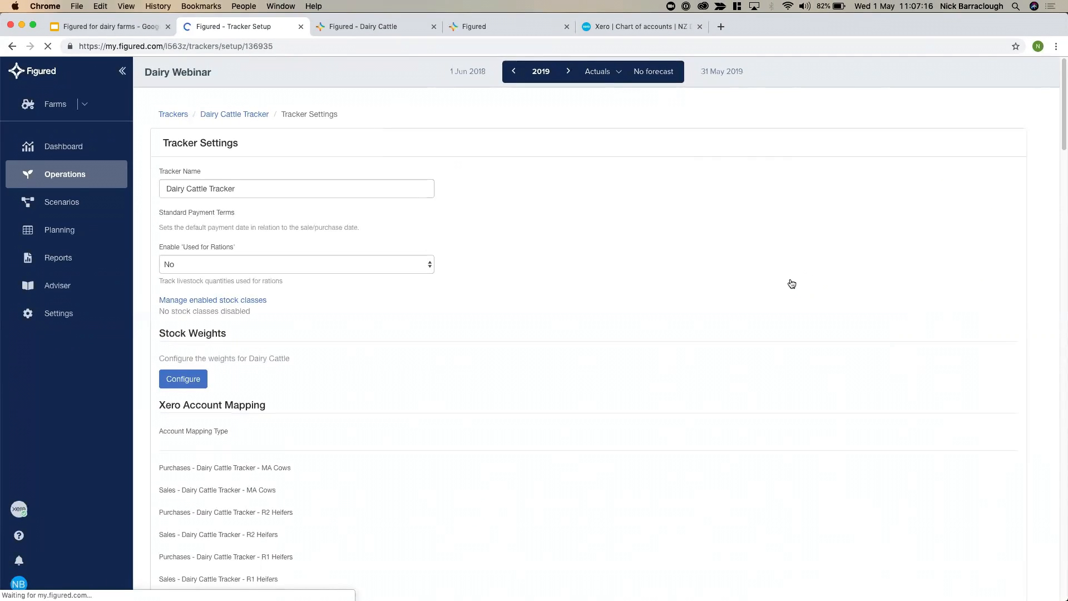
Switch to the existing Dairy Cattle tracker, open its settings, and review the enabled stock classes.
key(ctrl+Tab)
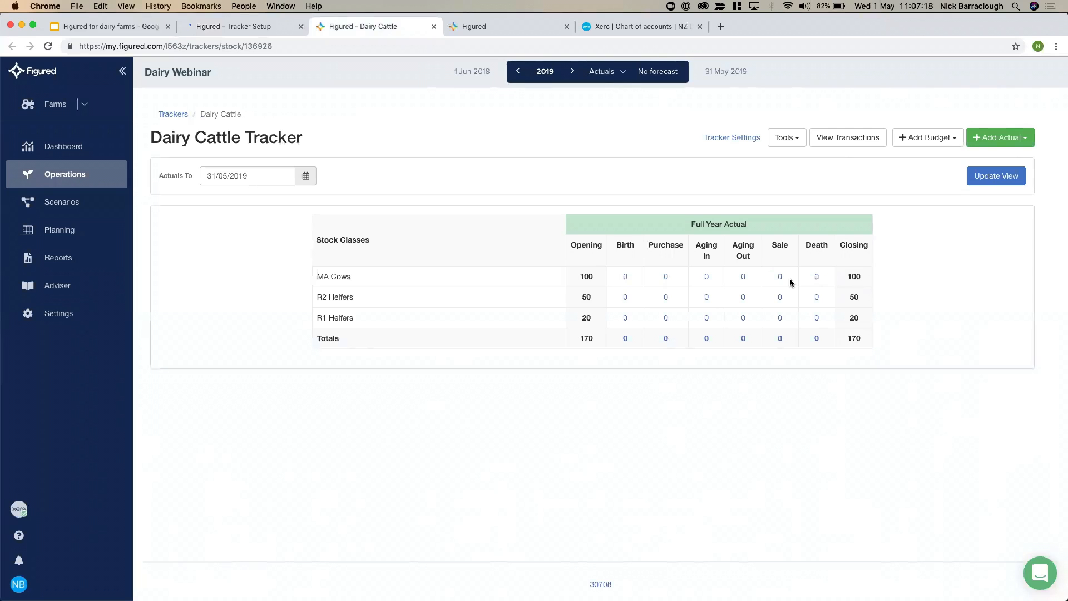
click(738, 142)
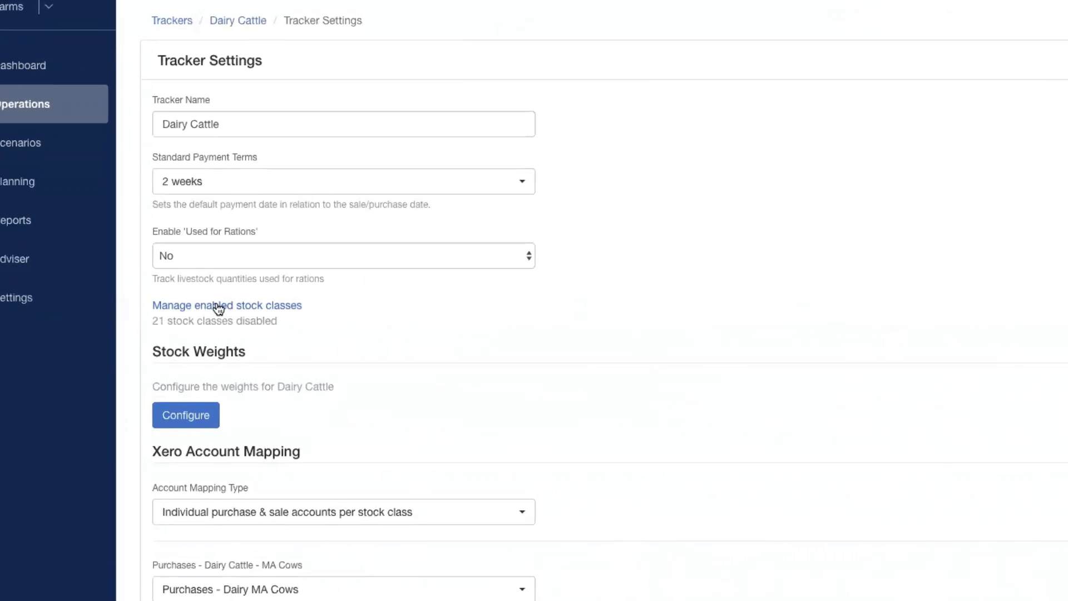
click(225, 300)
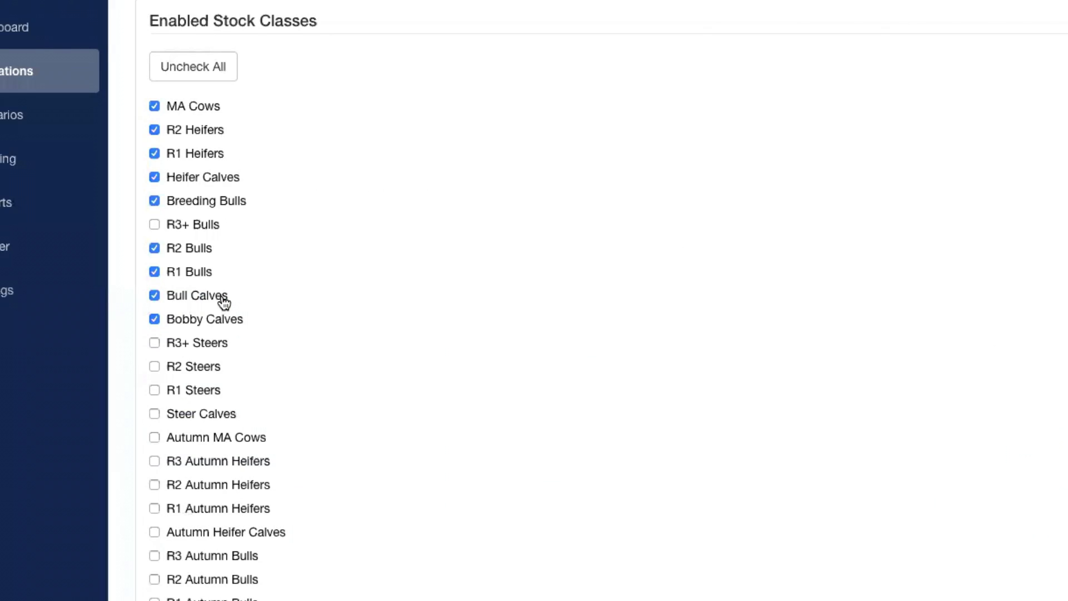
scroll(224, 302, down, 3)
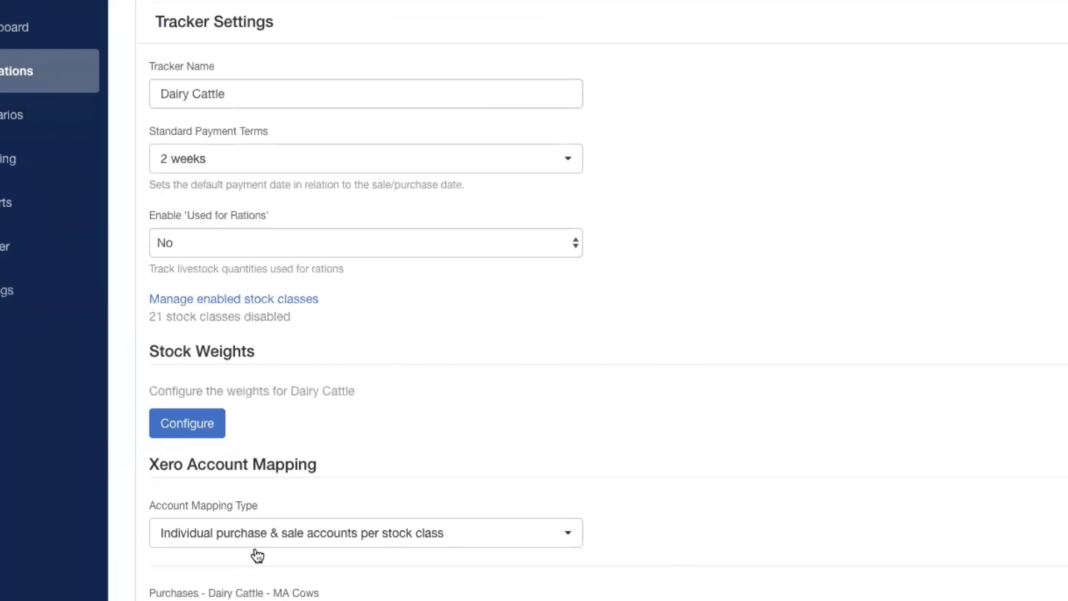
Review the Xero account mappings and opening quantities per stock class, and save the tracker settings.
scroll(844, 476, down, 7)
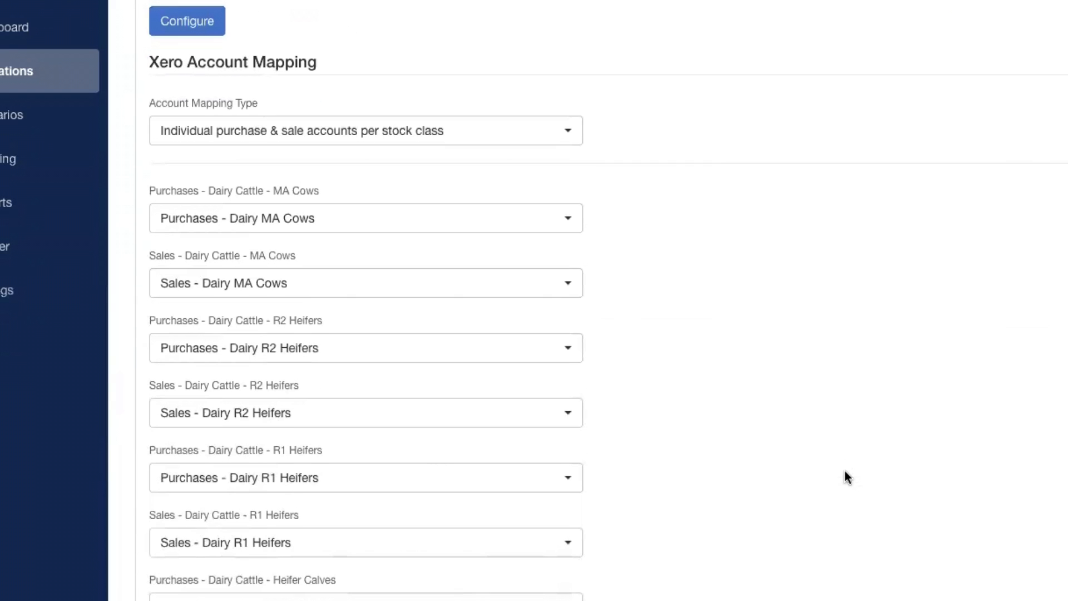
click(541, 223)
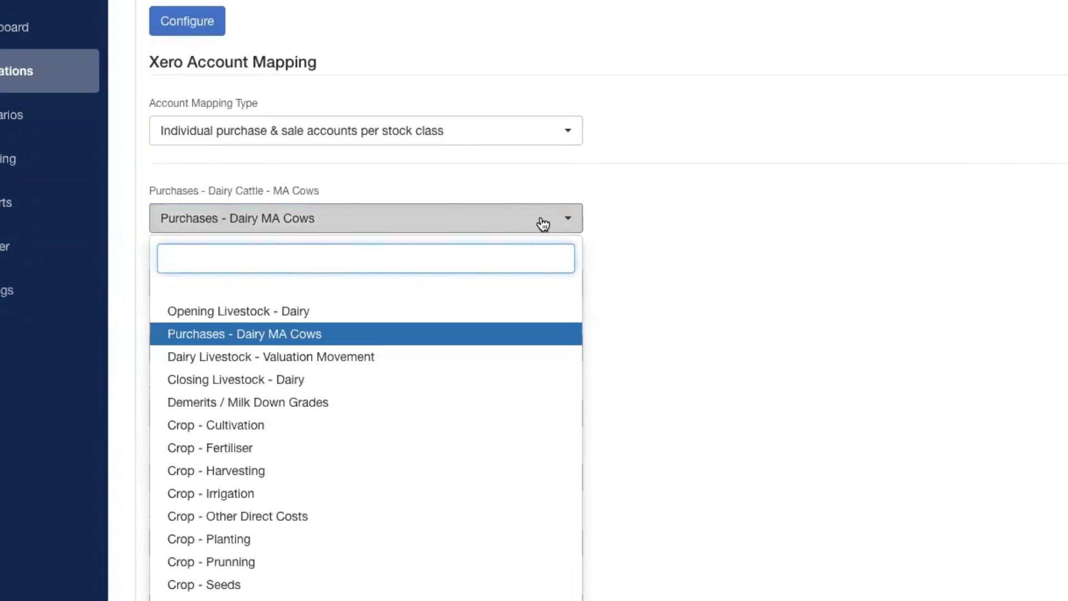
click(720, 278)
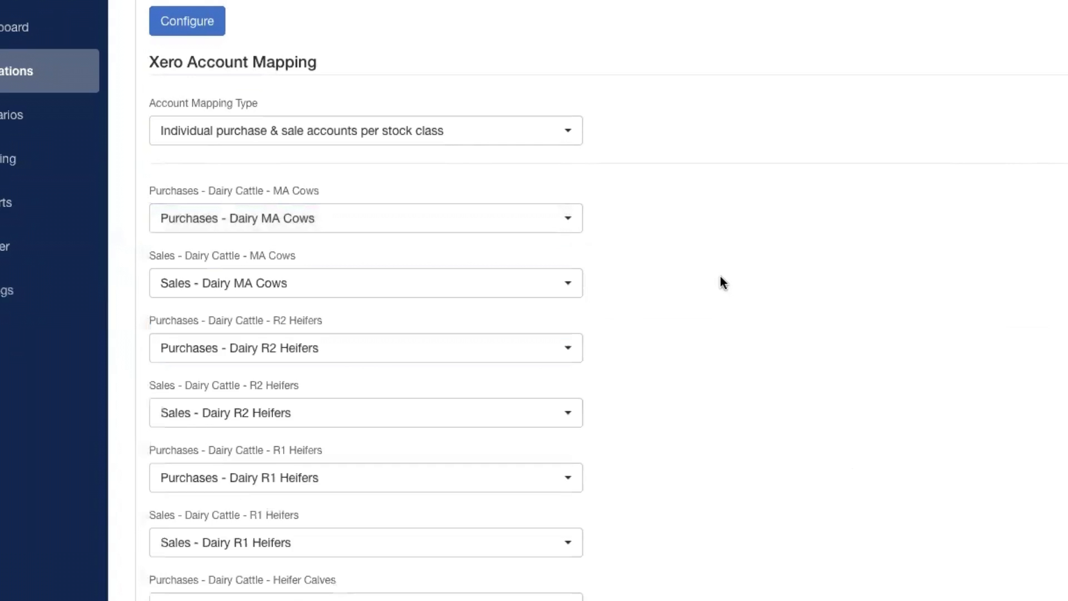
scroll(720, 278, down, 15)
scroll(720, 276, down, 6)
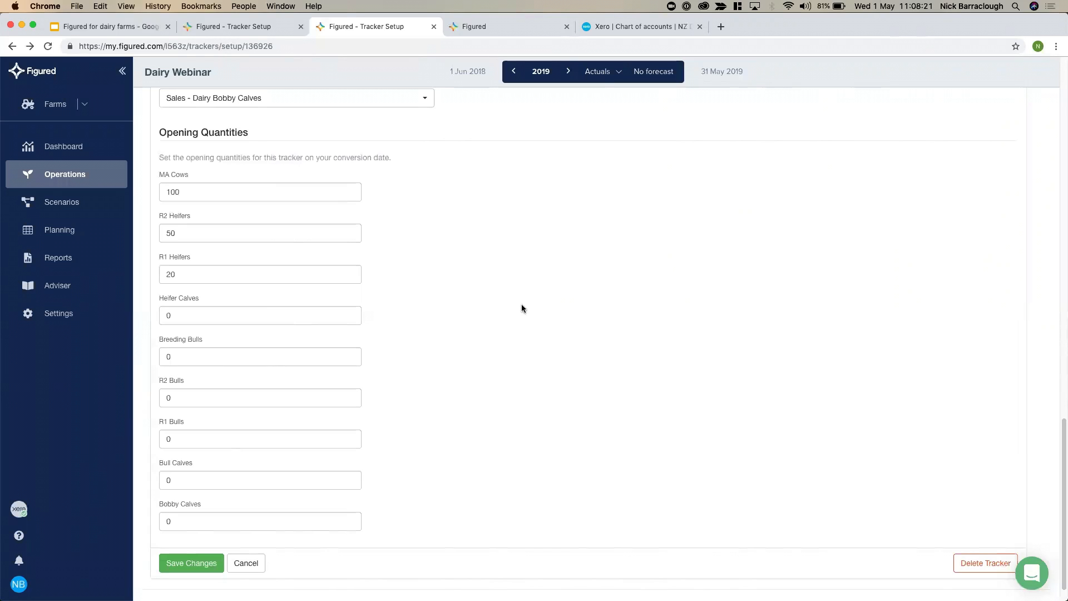
click(211, 563)
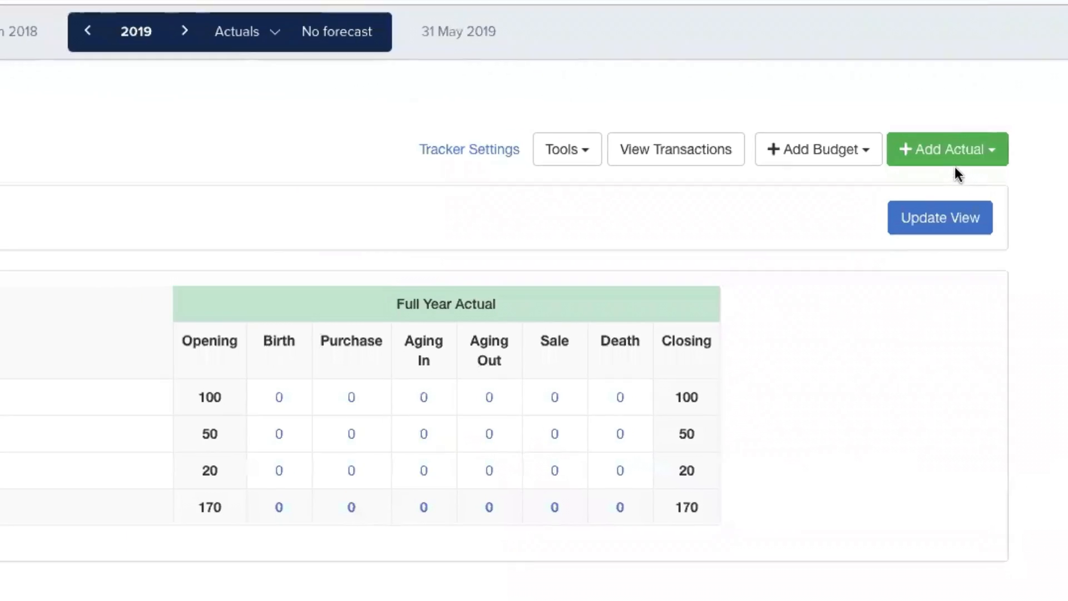
Start an actual purchase transaction for the Dairy Cattle tracker and set its purchase date to 01/04/2019.
click(962, 163)
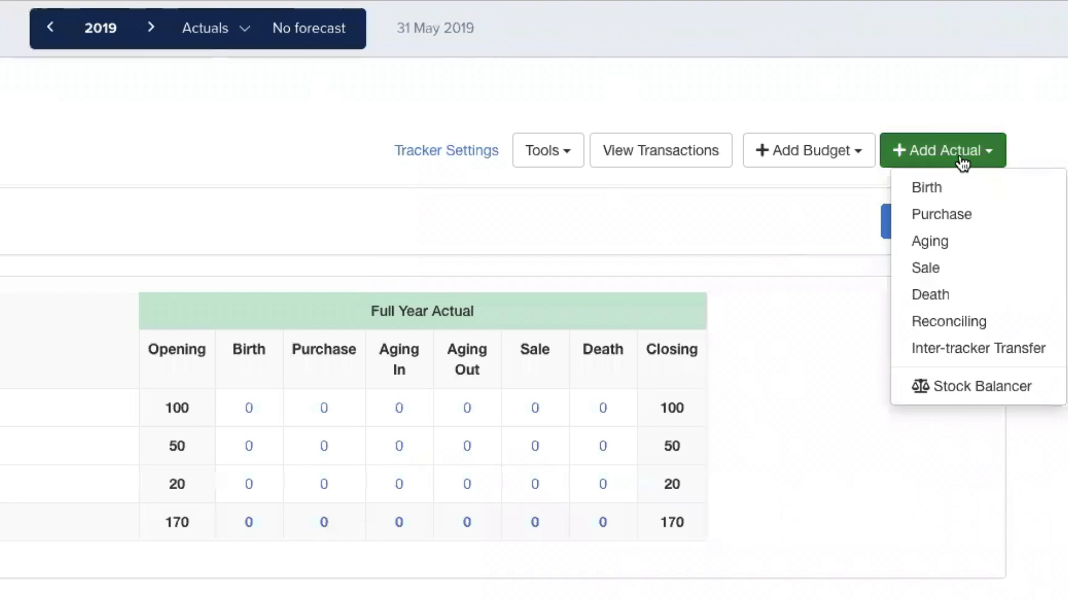
click(968, 213)
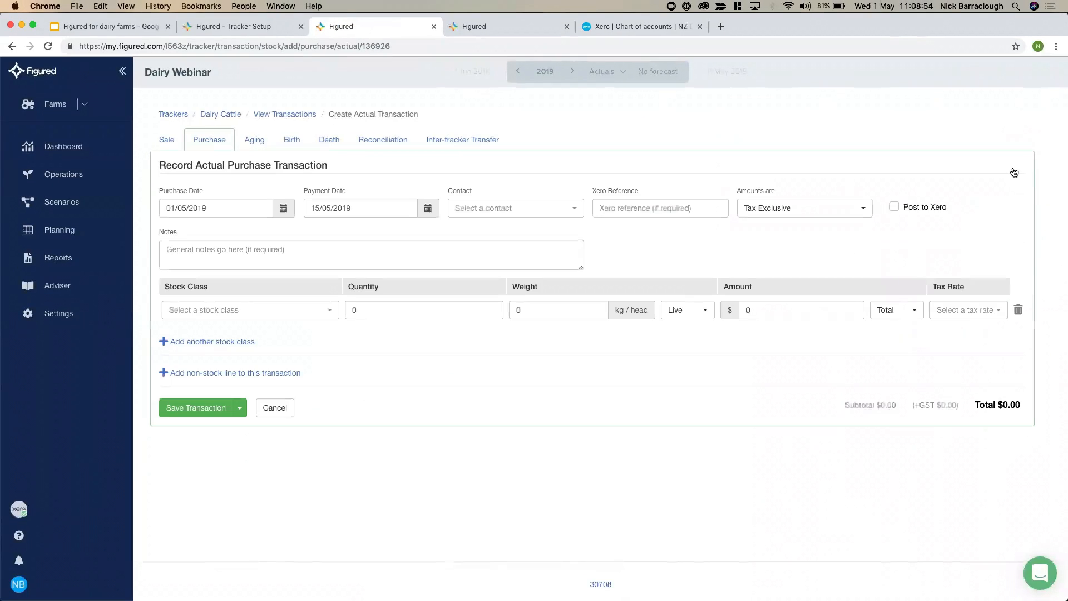
click(235, 211)
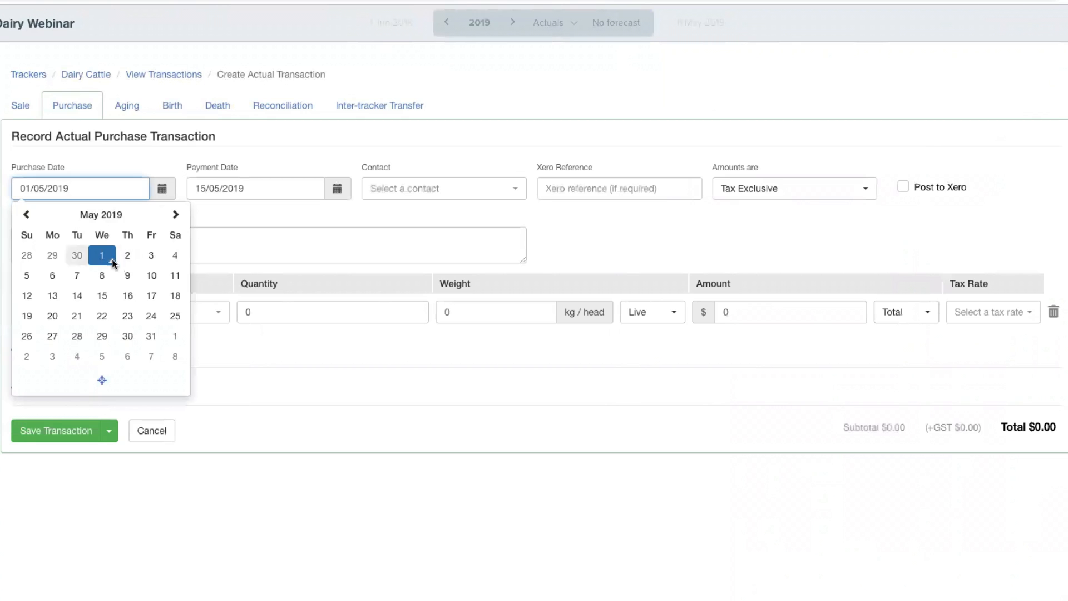
click(26, 214)
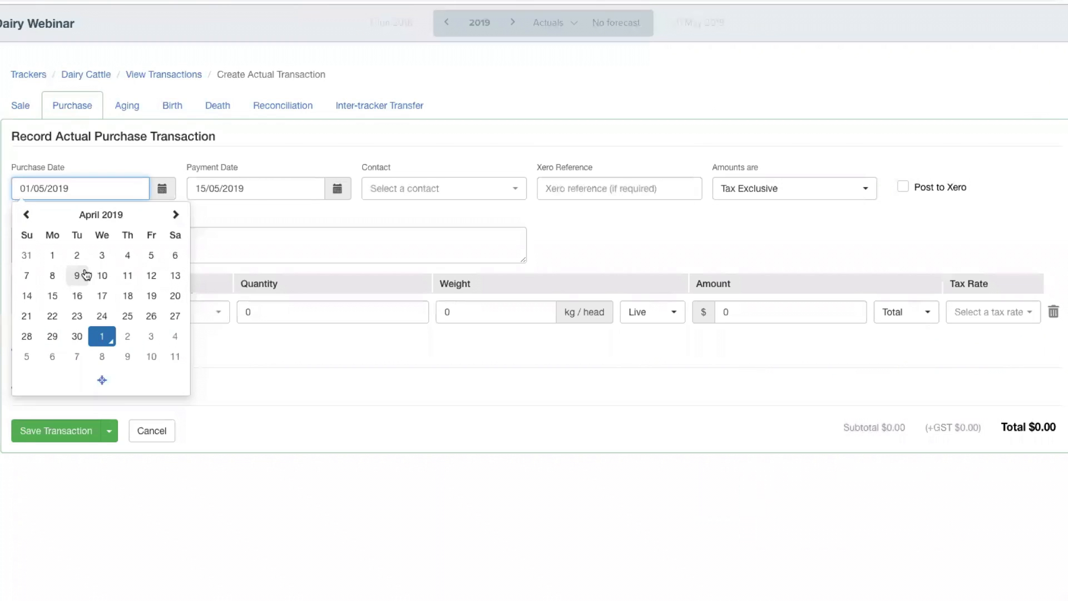
click(53, 255)
click(301, 224)
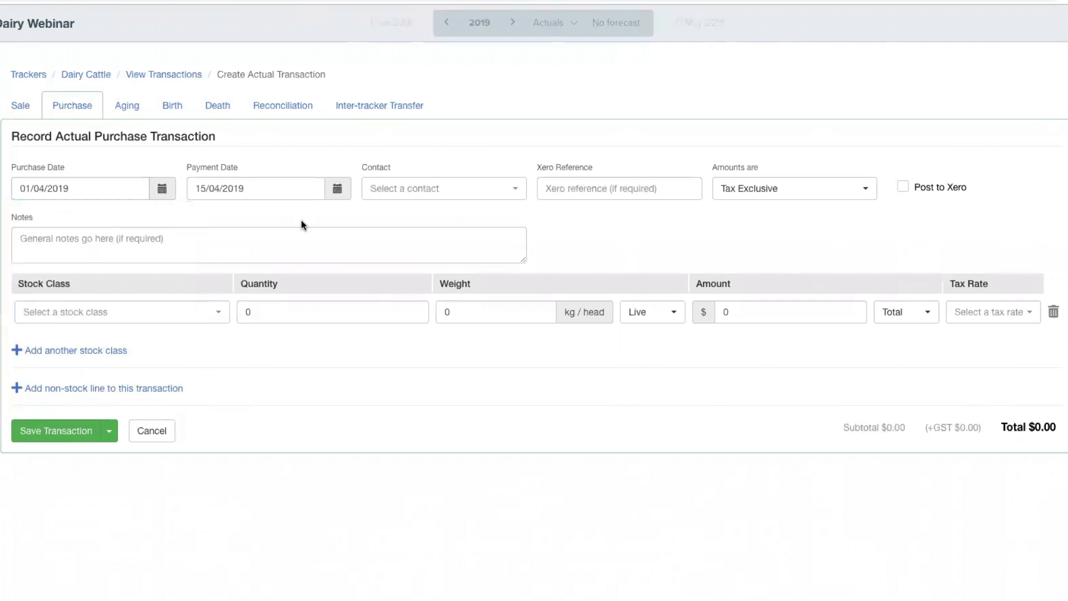
Choose ABC as the purchase contact and enter ABC! as the Xero reference.
click(456, 191)
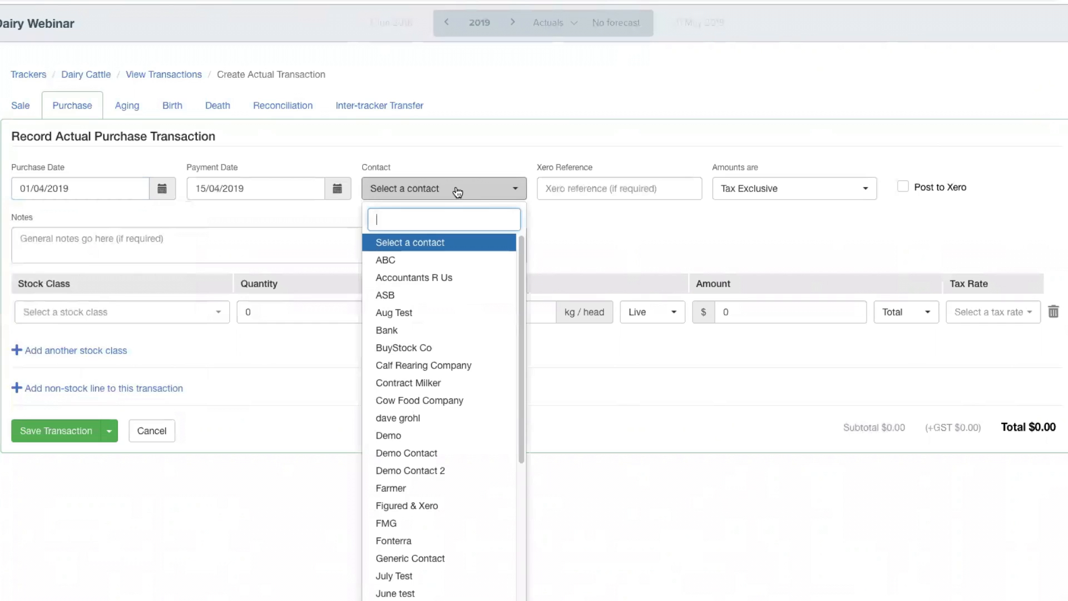
click(445, 262)
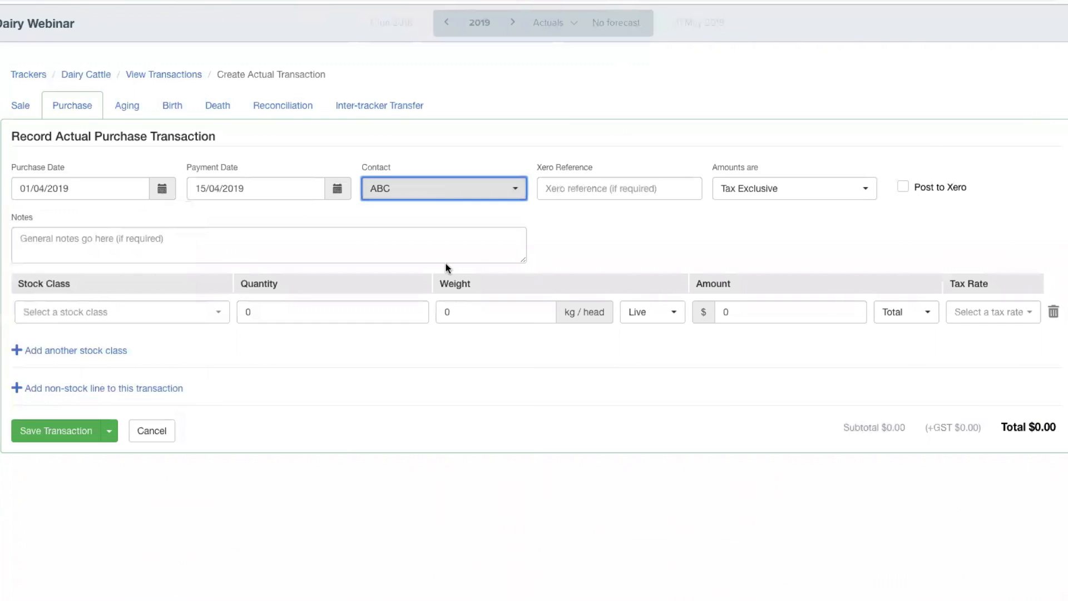
click(604, 254)
click(610, 192)
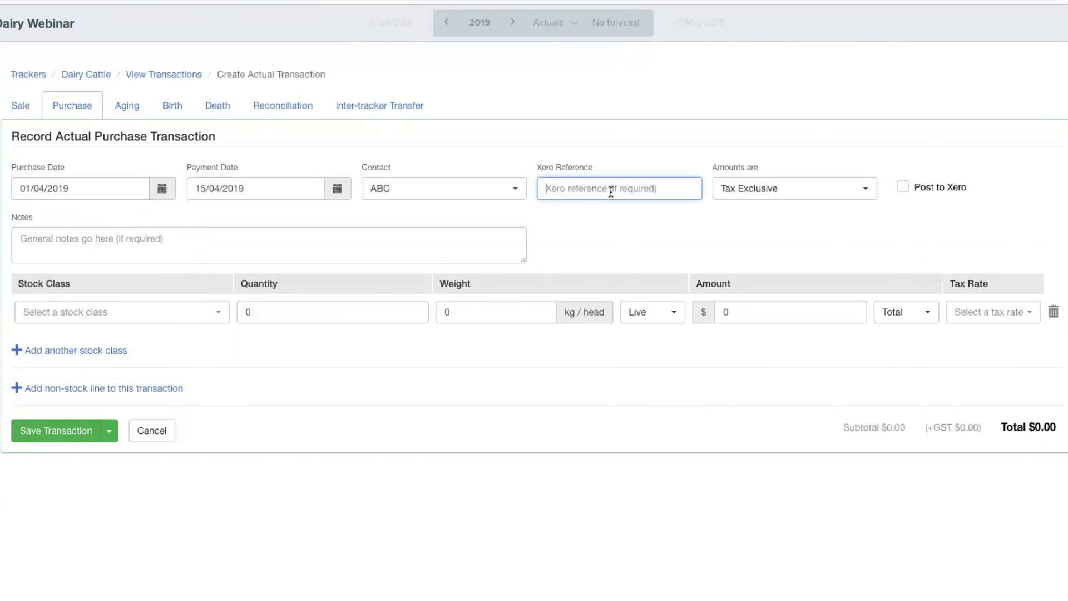
text(ABC!)
click(794, 152)
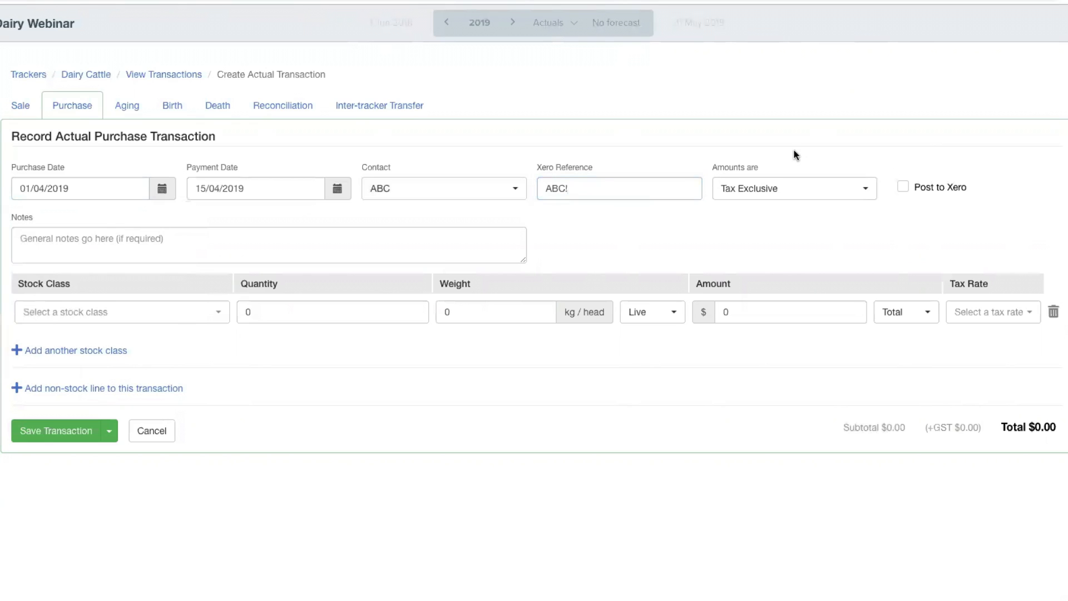
Check the tax options, keep the amounts Tax Exclusive, and enable Post to Xero for the purchase.
click(817, 198)
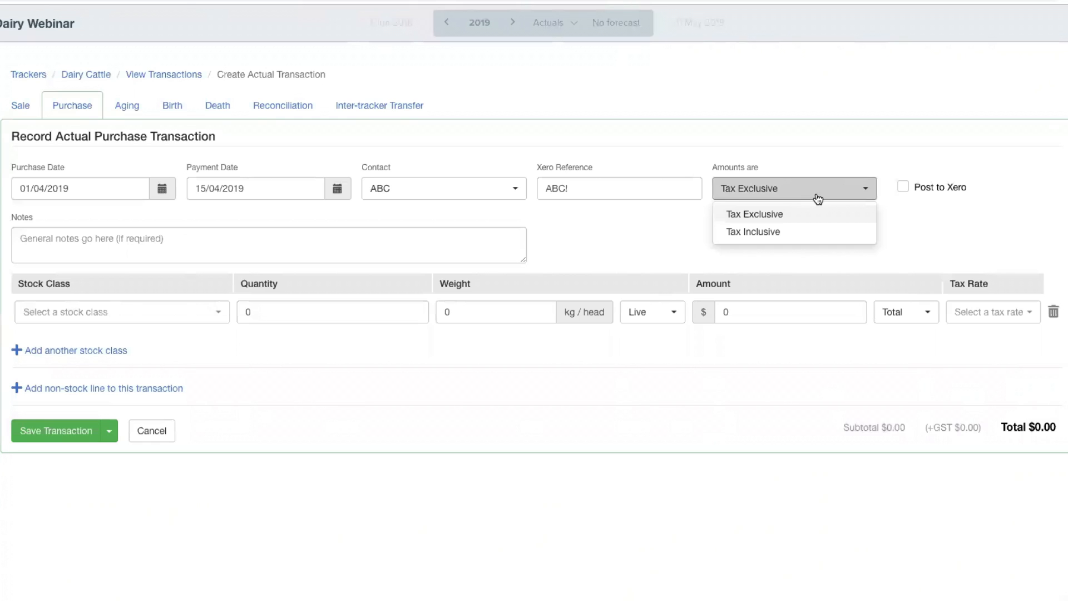
click(842, 121)
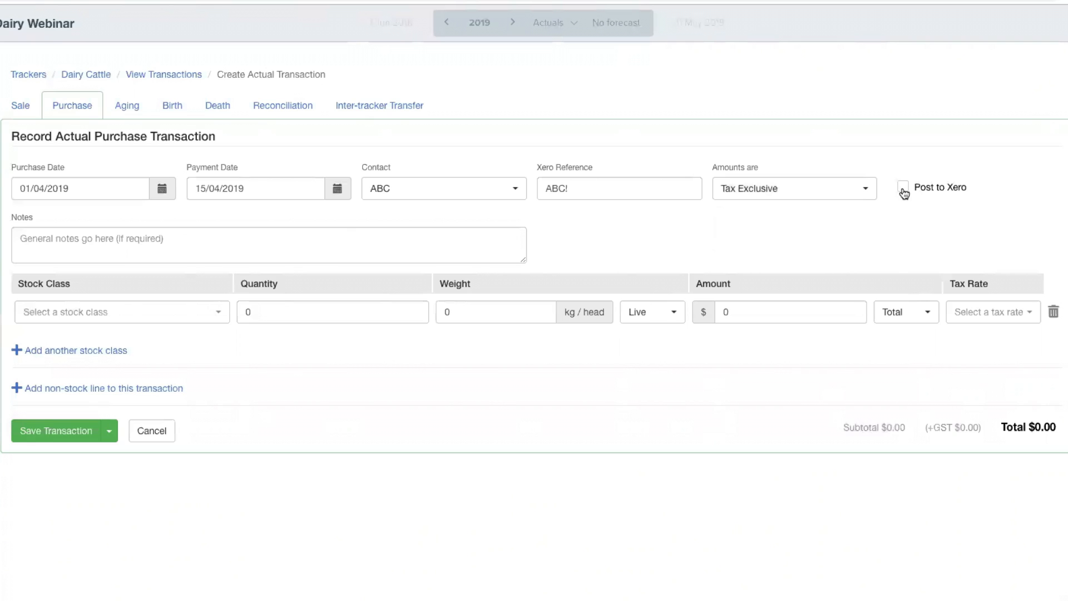
click(903, 189)
click(449, 257)
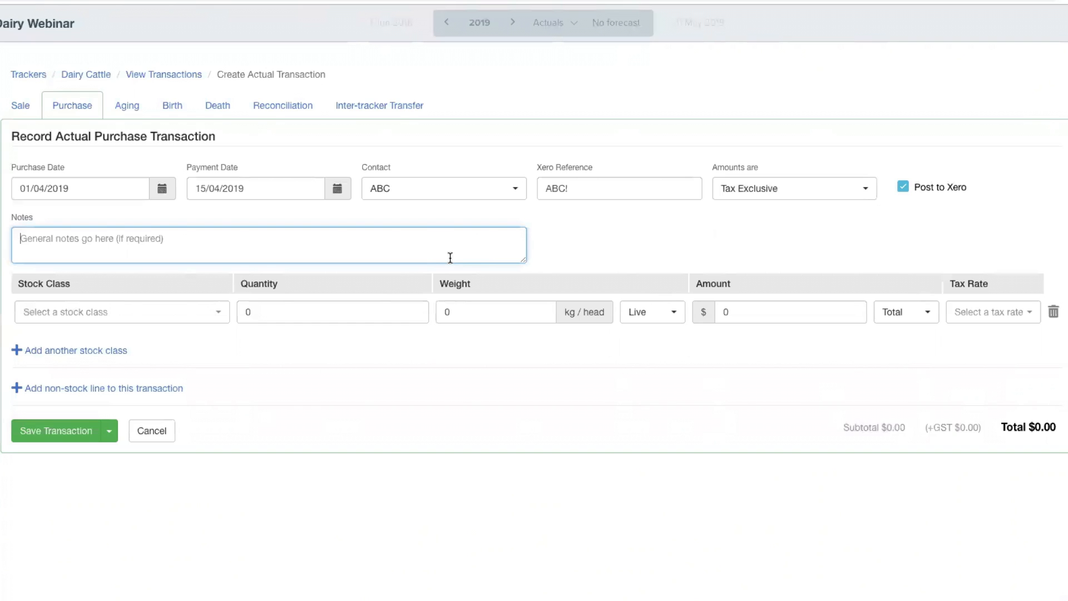
Select MA Cows as the purchased stock class and set its quantity to 50.
click(182, 322)
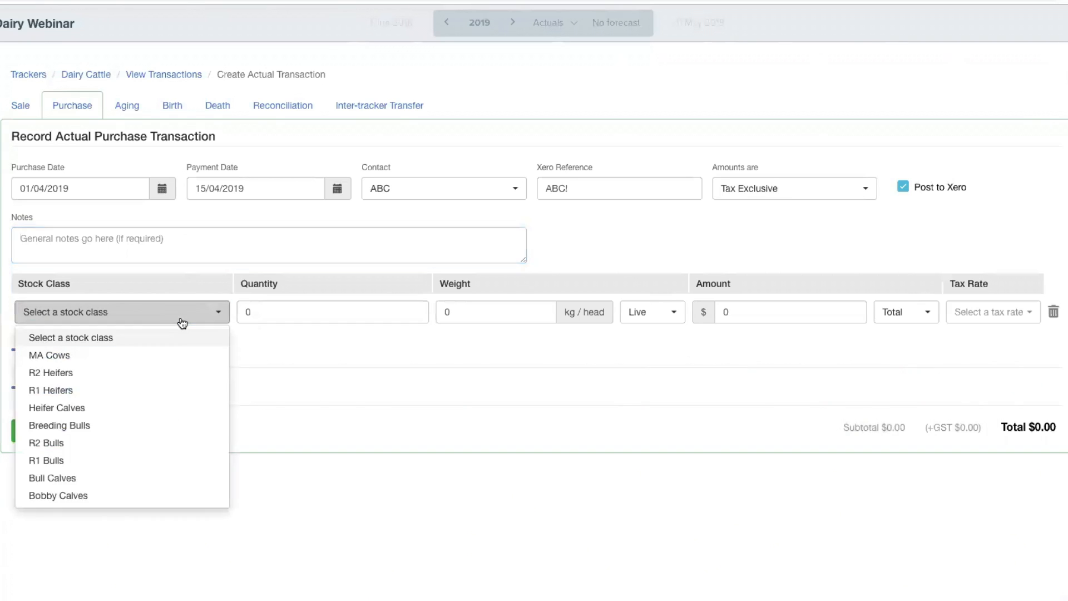
click(185, 356)
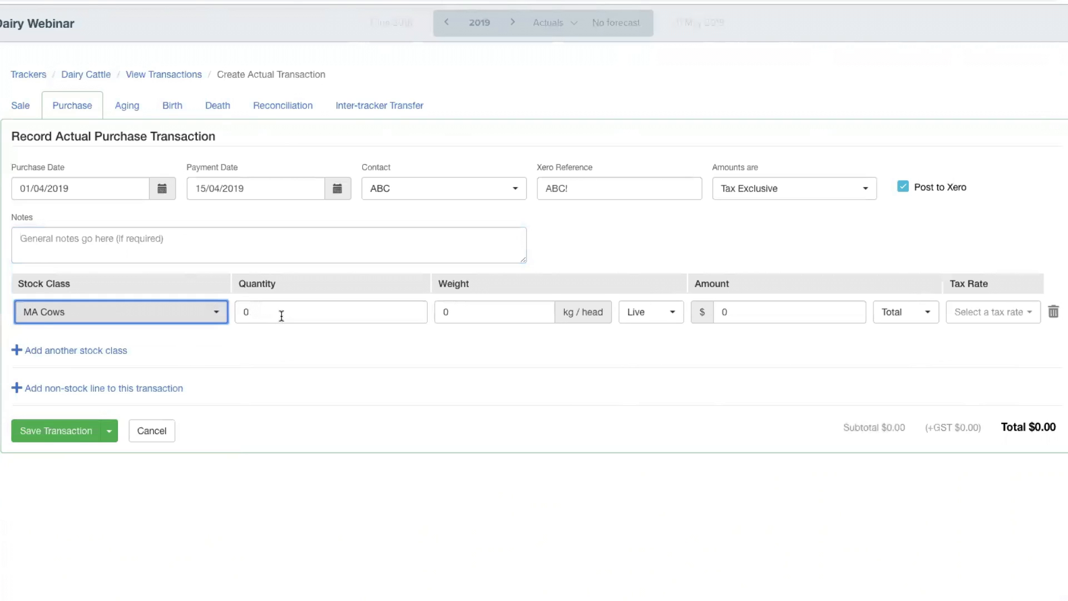
click(281, 316)
double_click(281, 316)
text(50)
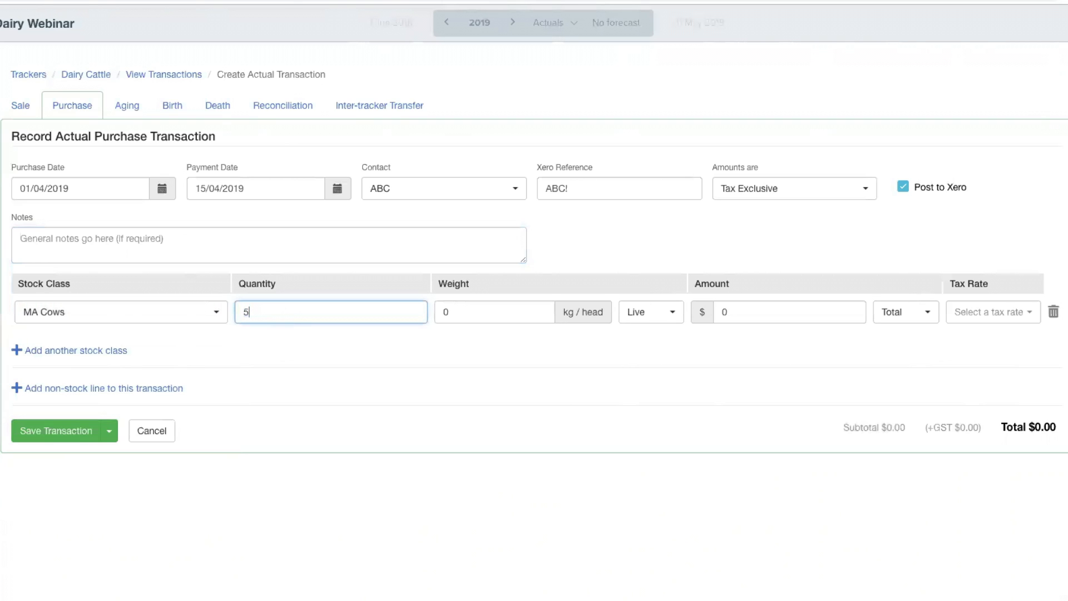
click(550, 295)
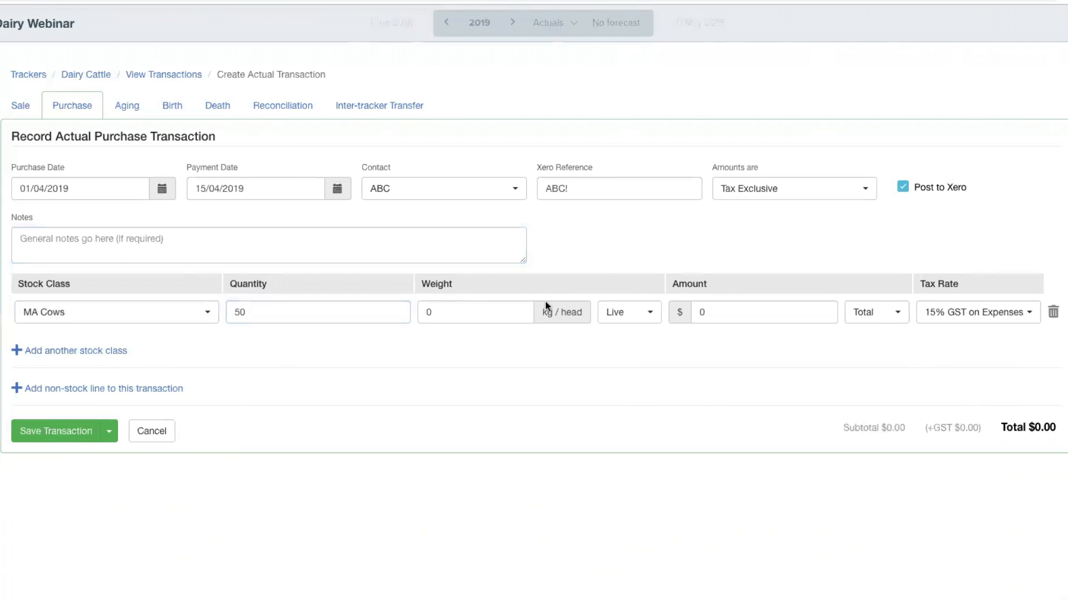
Price the MA Cows purchase line at $800 per head.
click(870, 312)
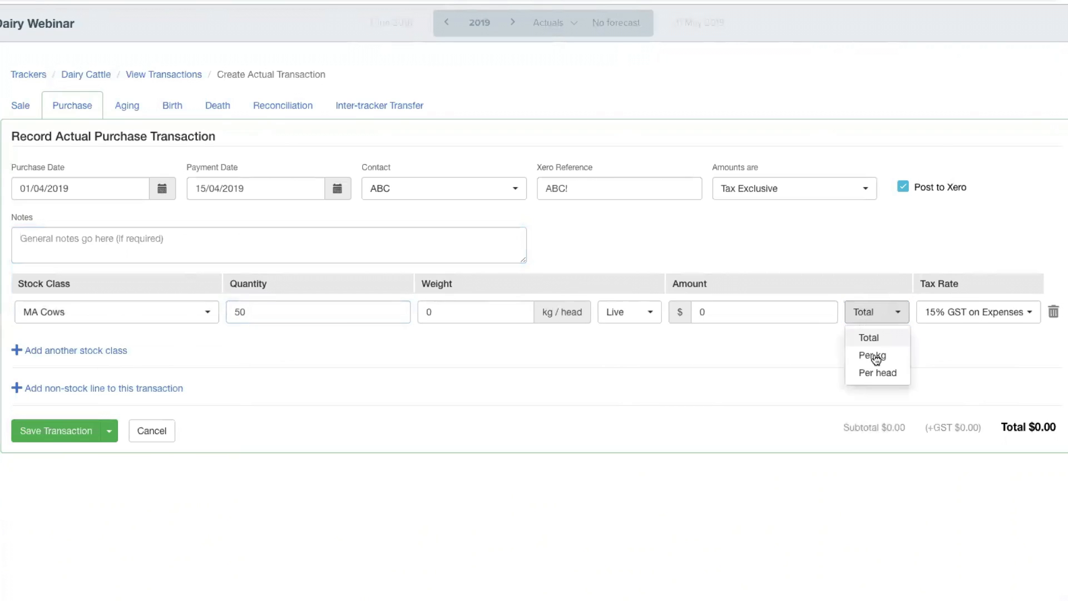
click(886, 380)
click(722, 312)
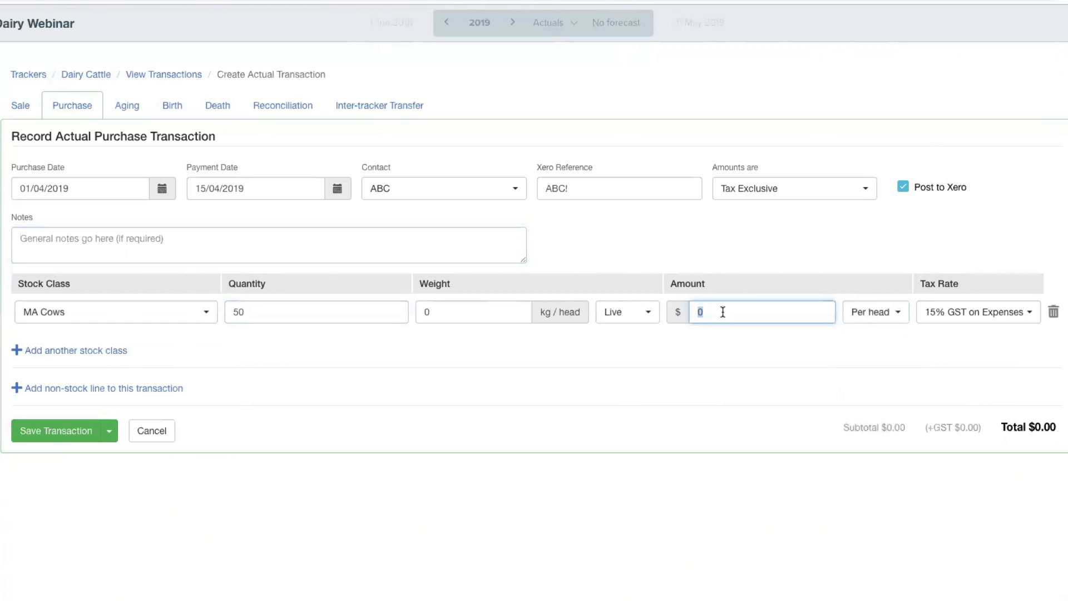
text(800)
click(811, 264)
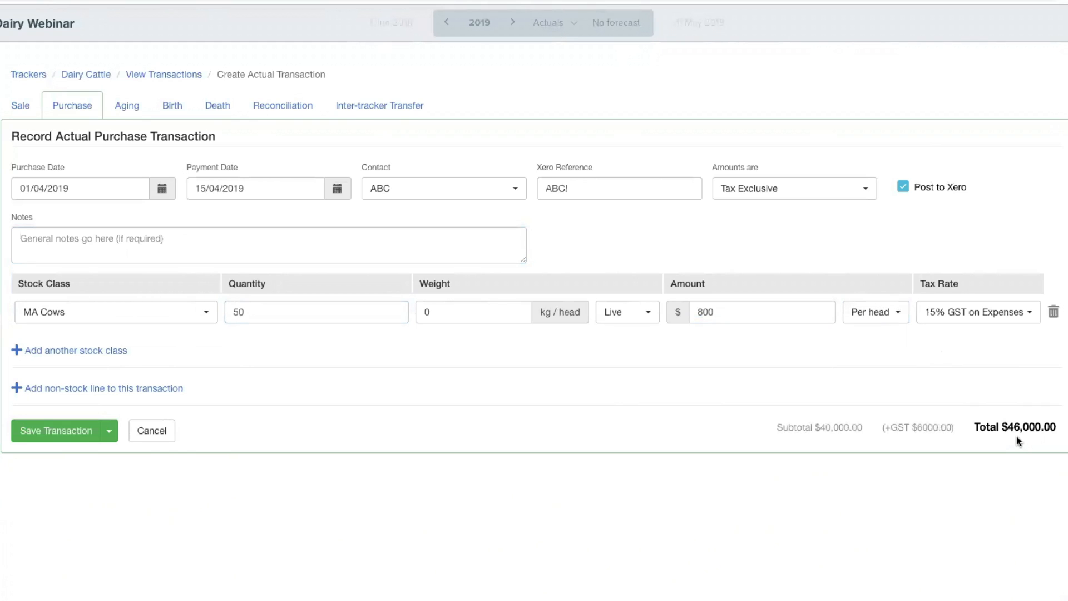
click(79, 351)
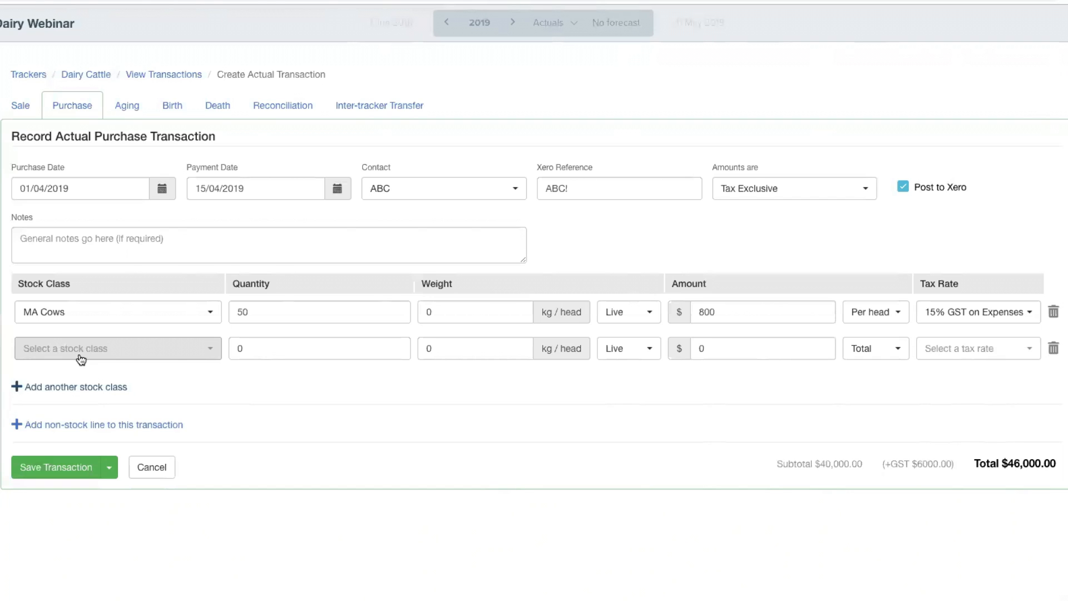
click(102, 424)
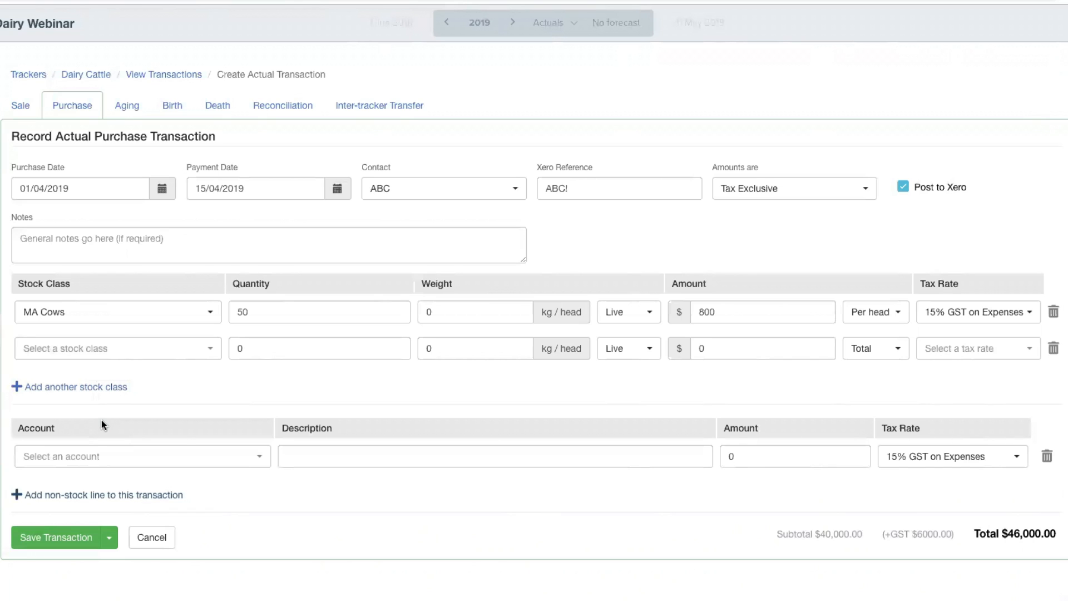
click(175, 452)
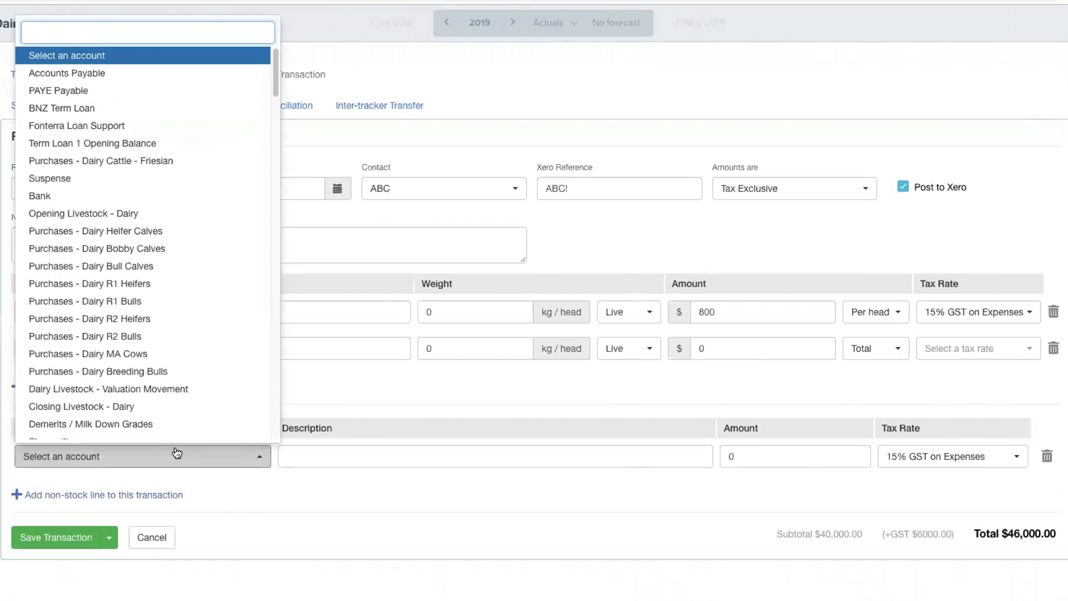
click(387, 386)
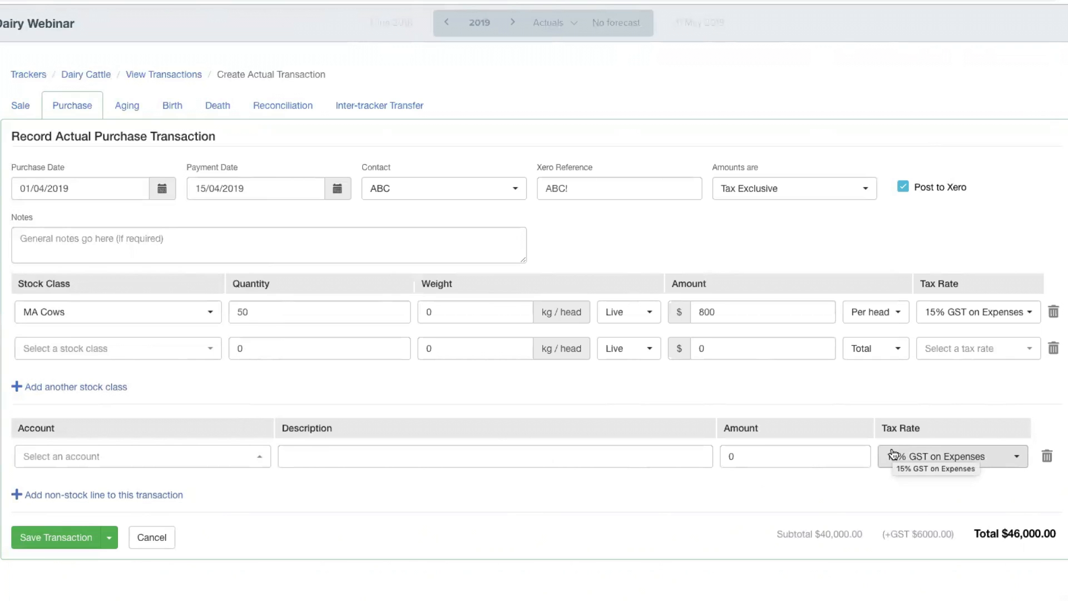
click(1046, 456)
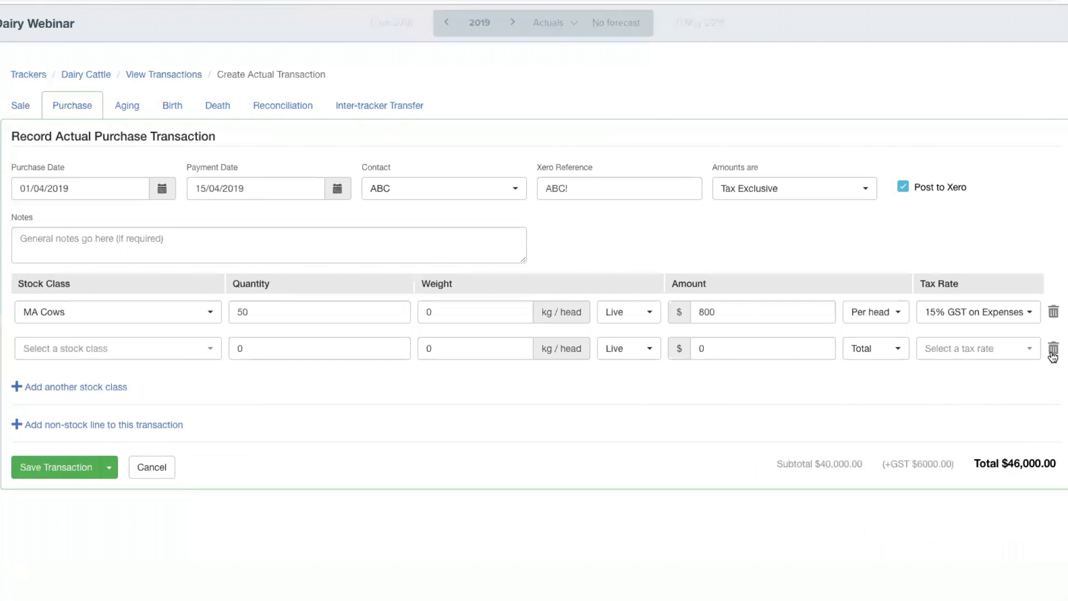
click(1053, 348)
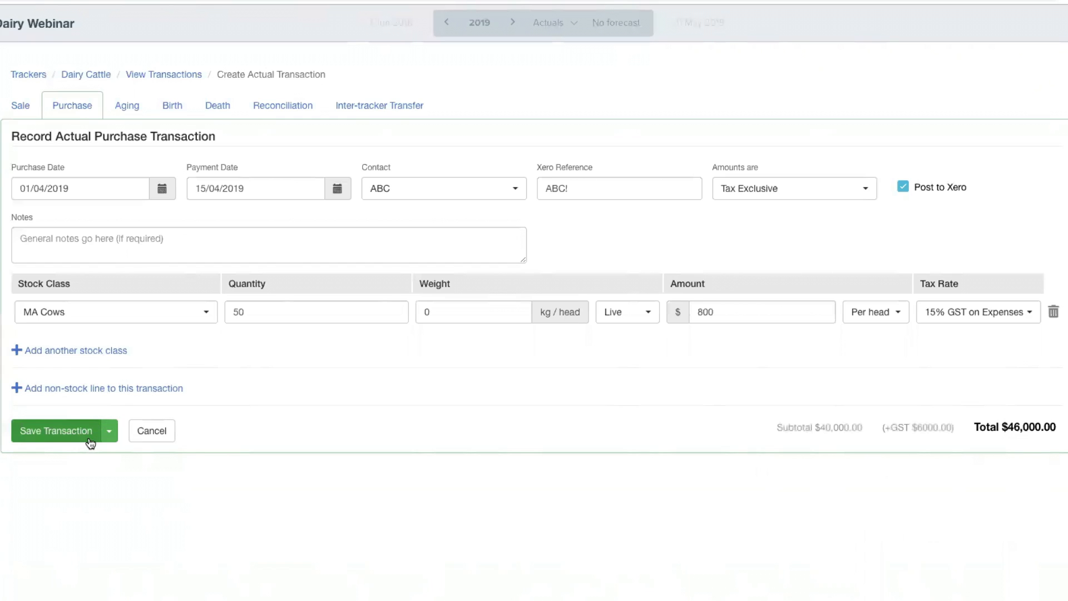
Save the purchase transaction and open the Stock Balancer for the Dairy Cattle tracker.
click(107, 444)
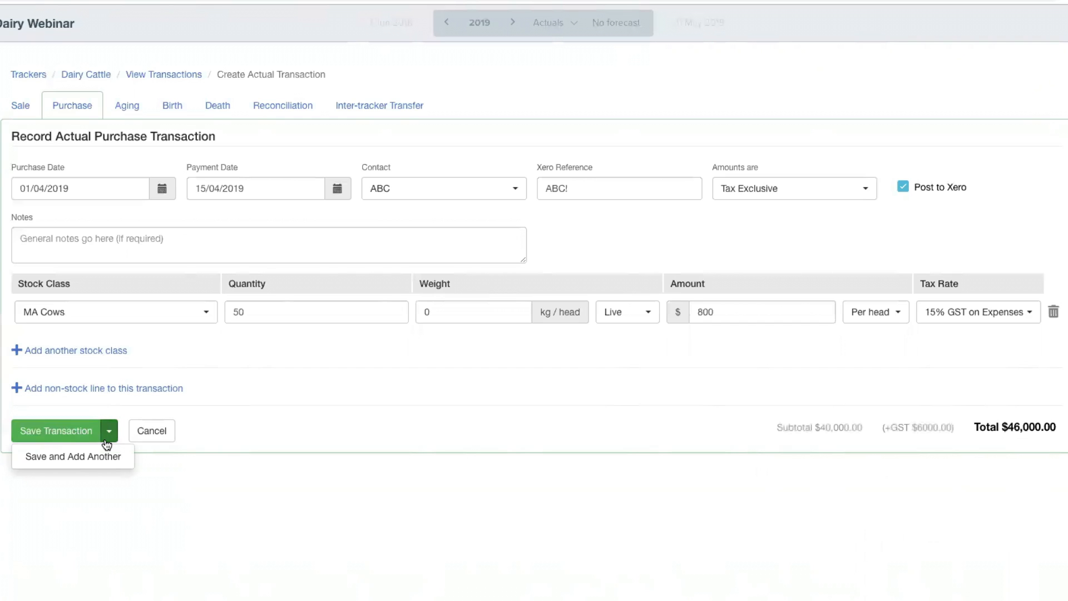
click(81, 431)
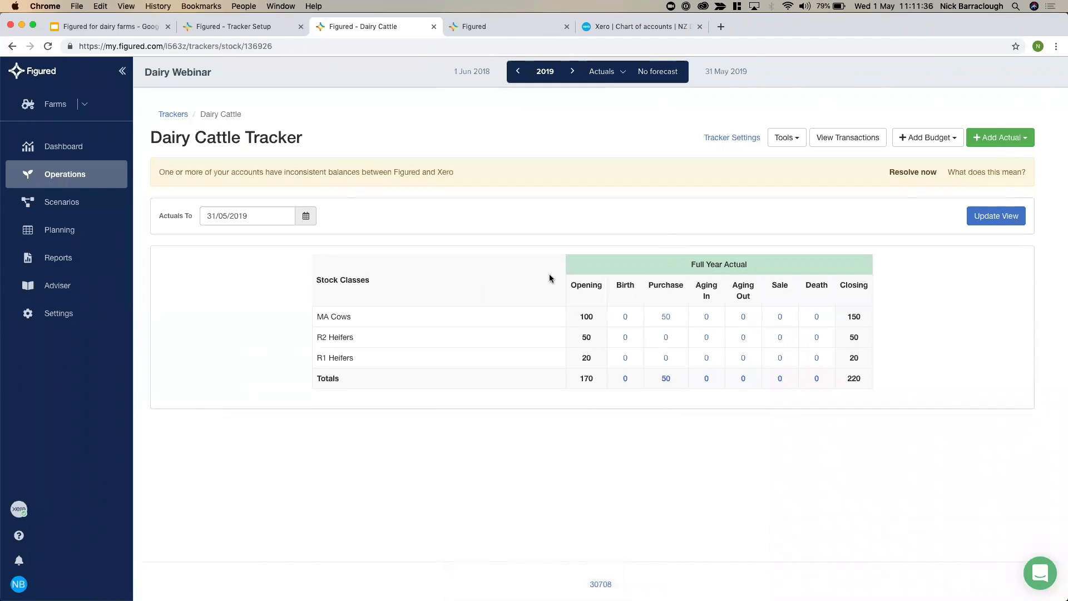
click(992, 140)
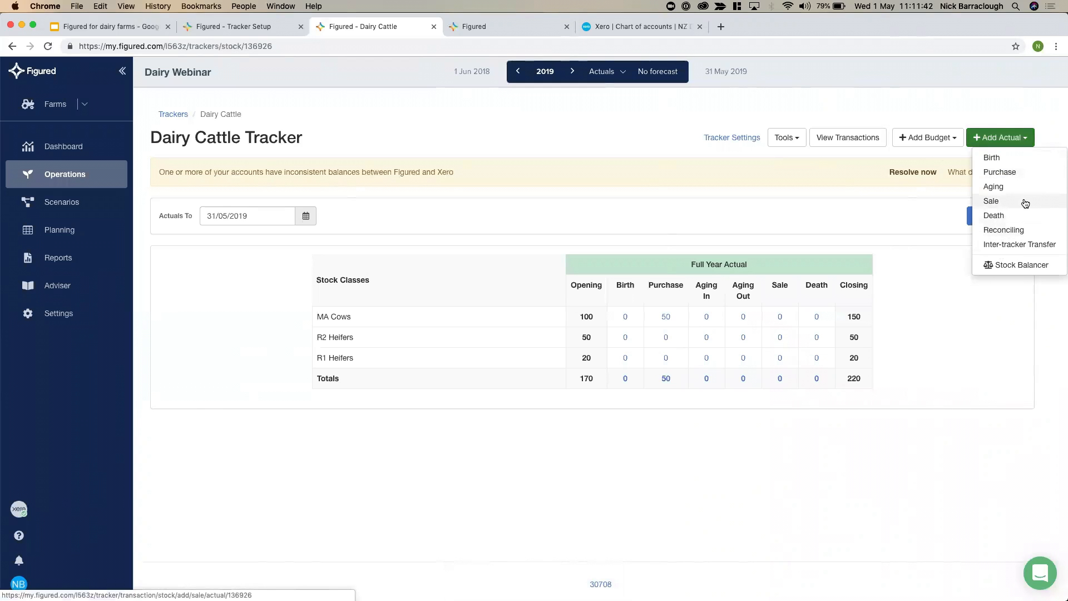
click(828, 108)
click(781, 142)
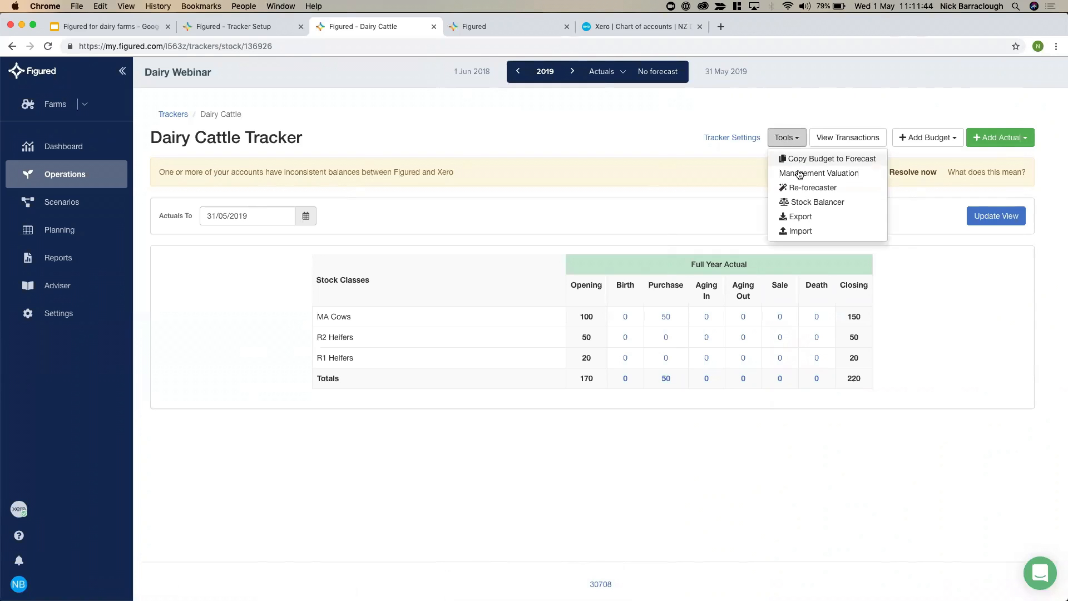
click(810, 206)
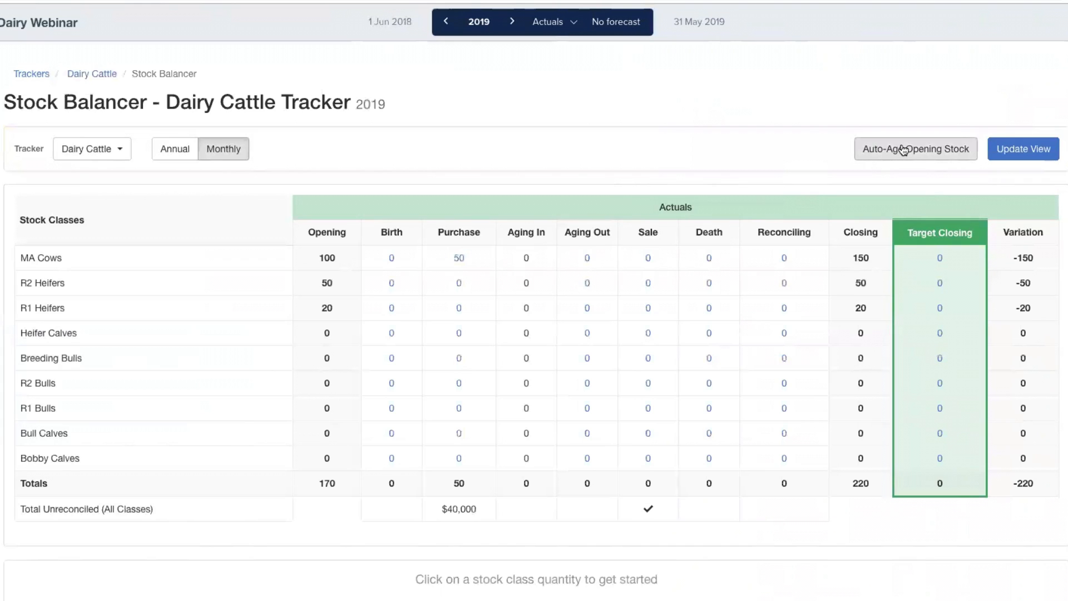
Age 20 R2 Heifers out to MA Cows in May 2019 and save the entry.
click(587, 286)
scroll(861, 510, down, 2)
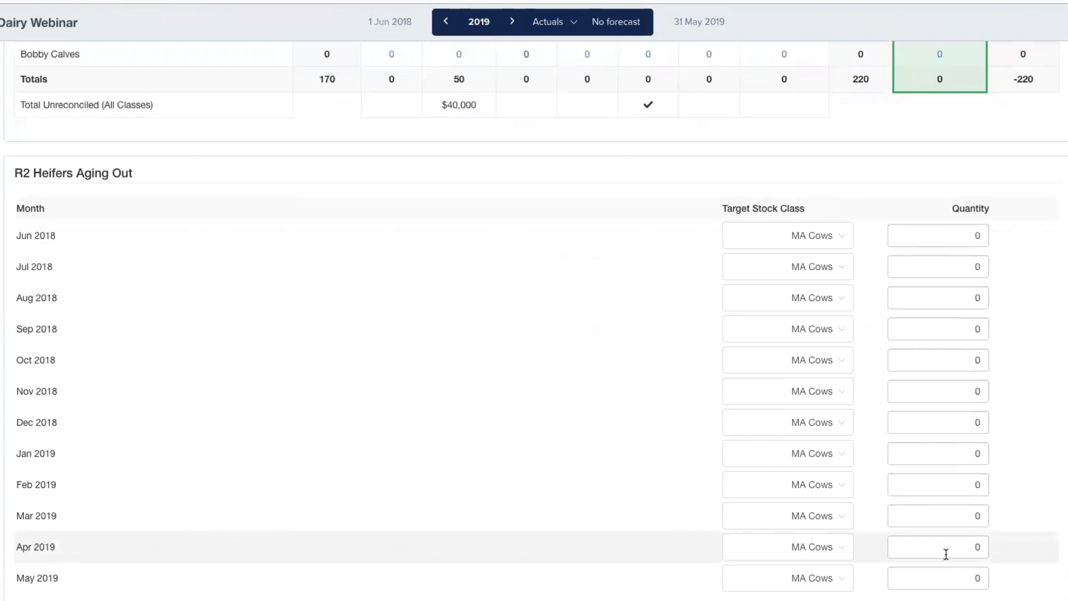
click(946, 578)
text(20)
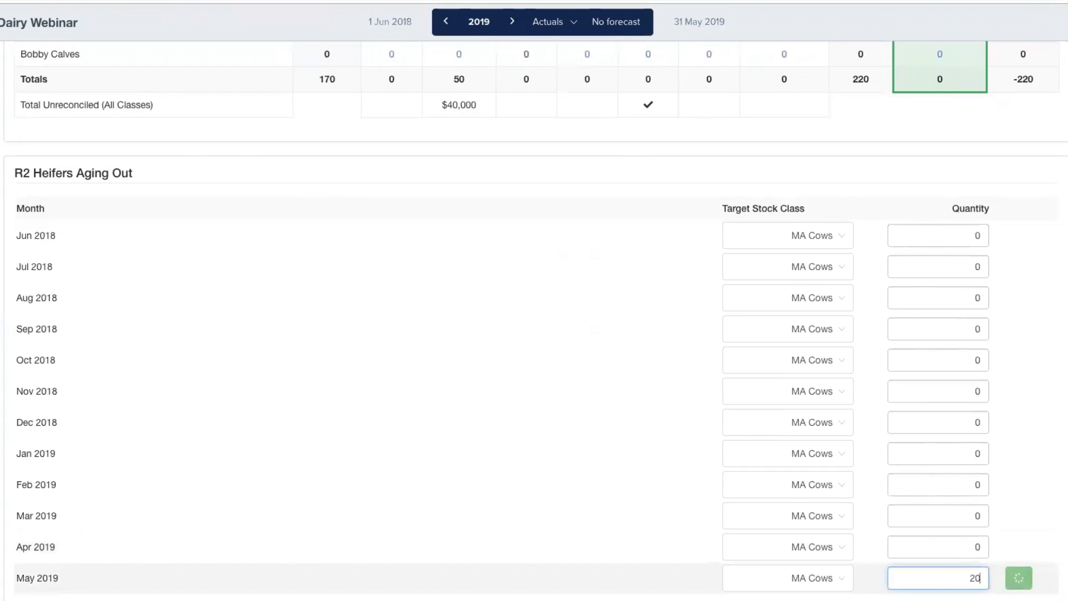
click(1020, 584)
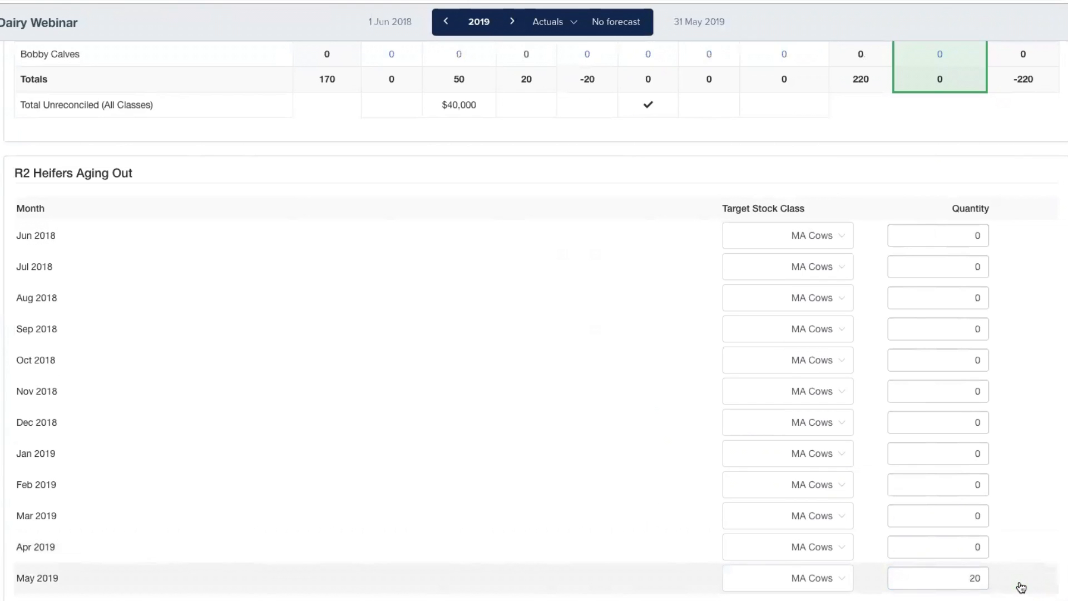
scroll(1021, 587, up, 7)
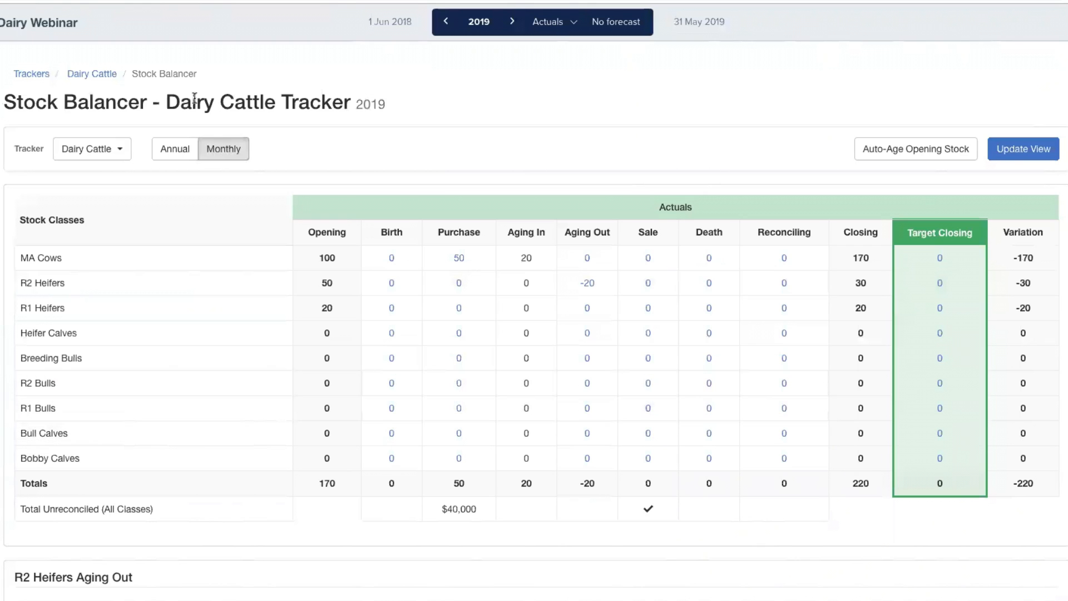
Return to the Dairy Cattle tracker and switch its view to the 2020 Budget.
click(94, 78)
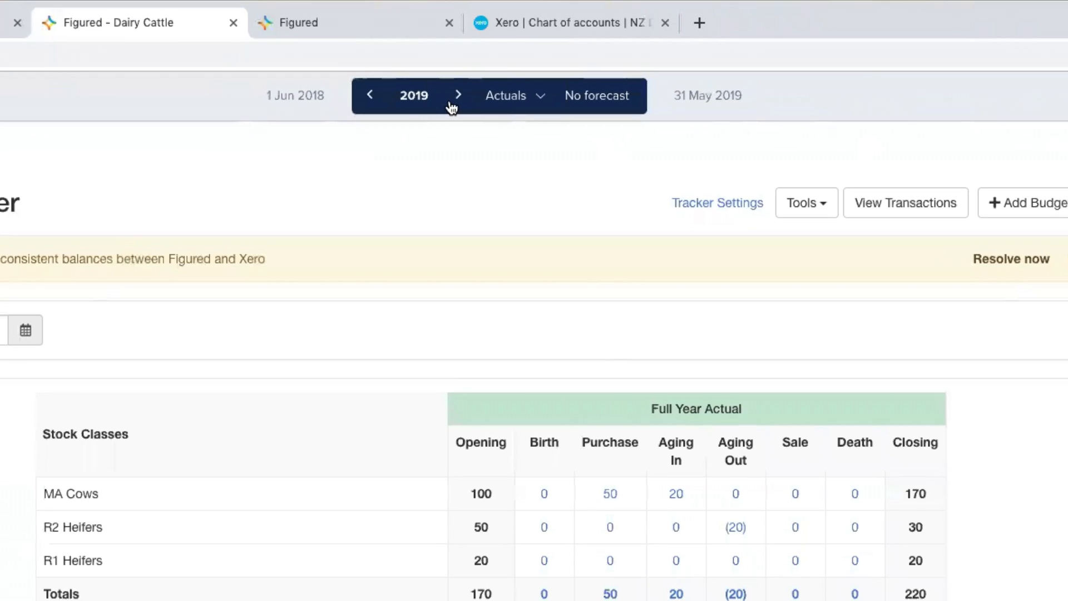
click(502, 107)
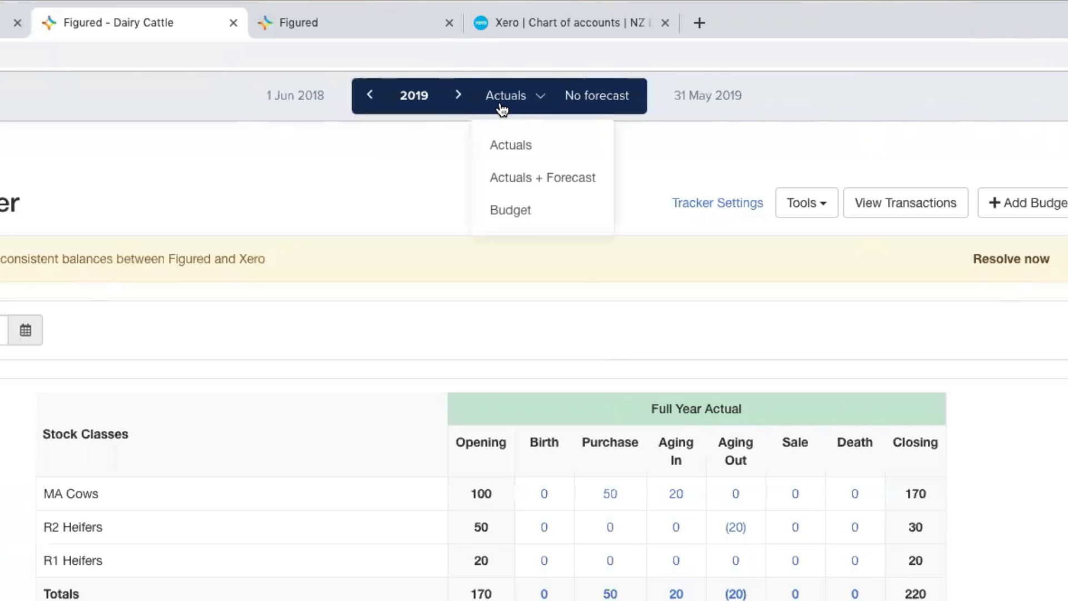
click(518, 214)
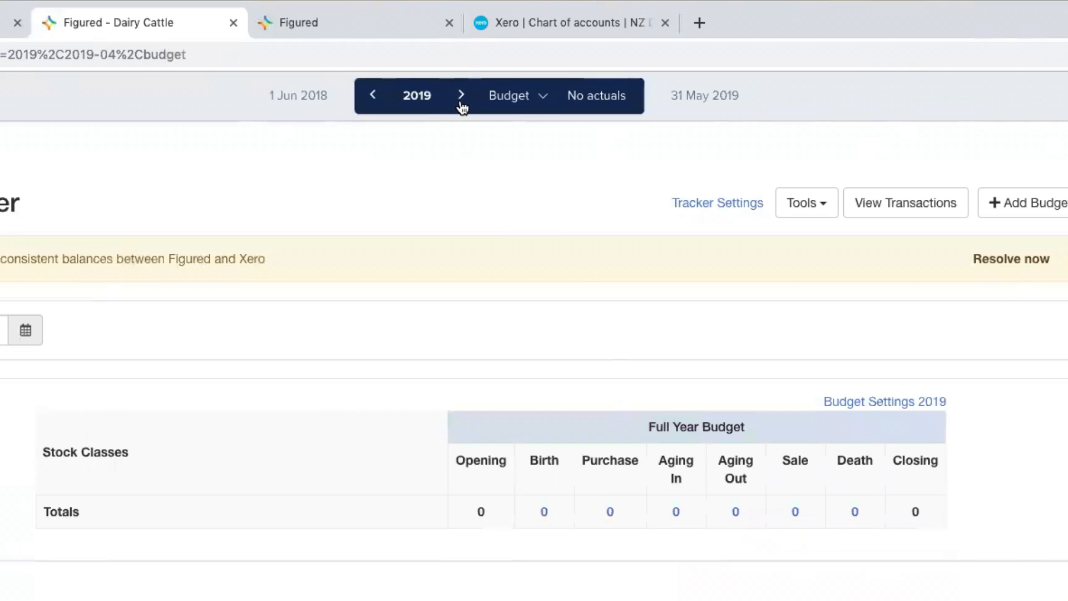
click(462, 102)
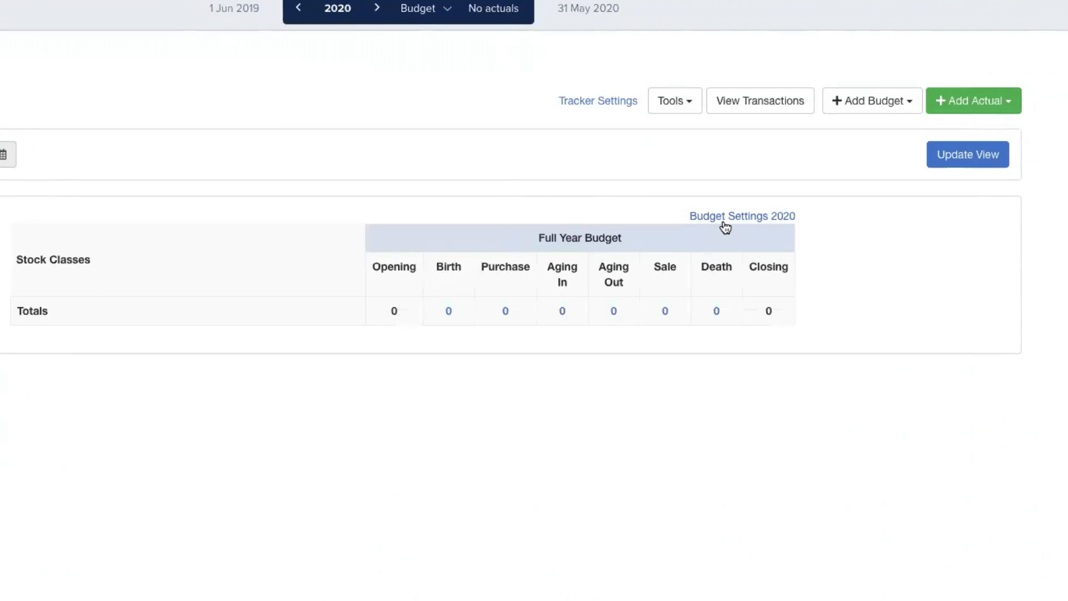
Update the 2020 budget's opening stock quantities from Actual + Forecast and save the budget settings.
click(724, 222)
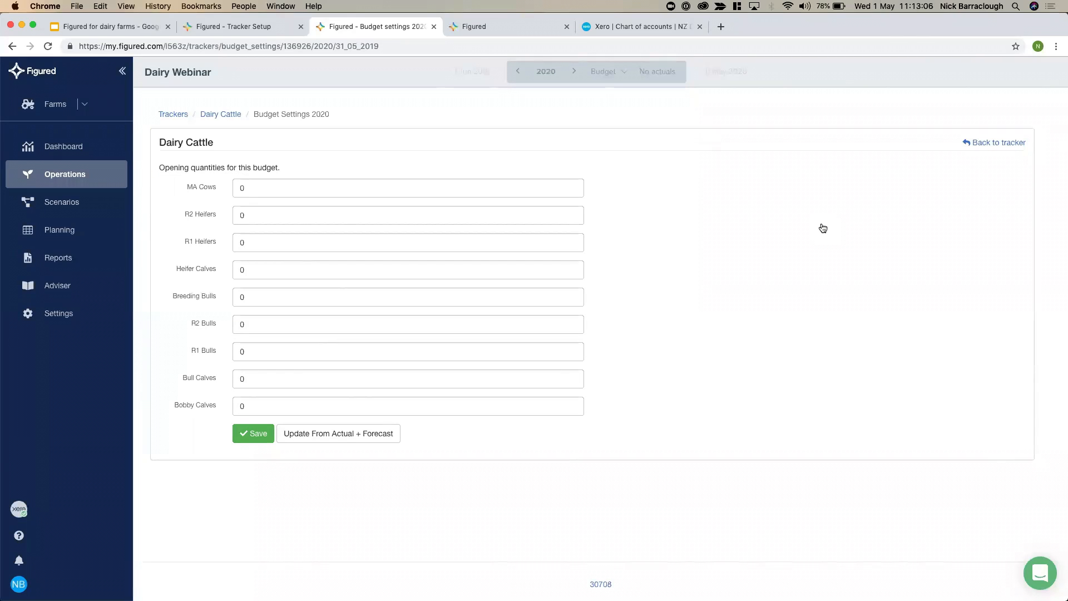
click(324, 441)
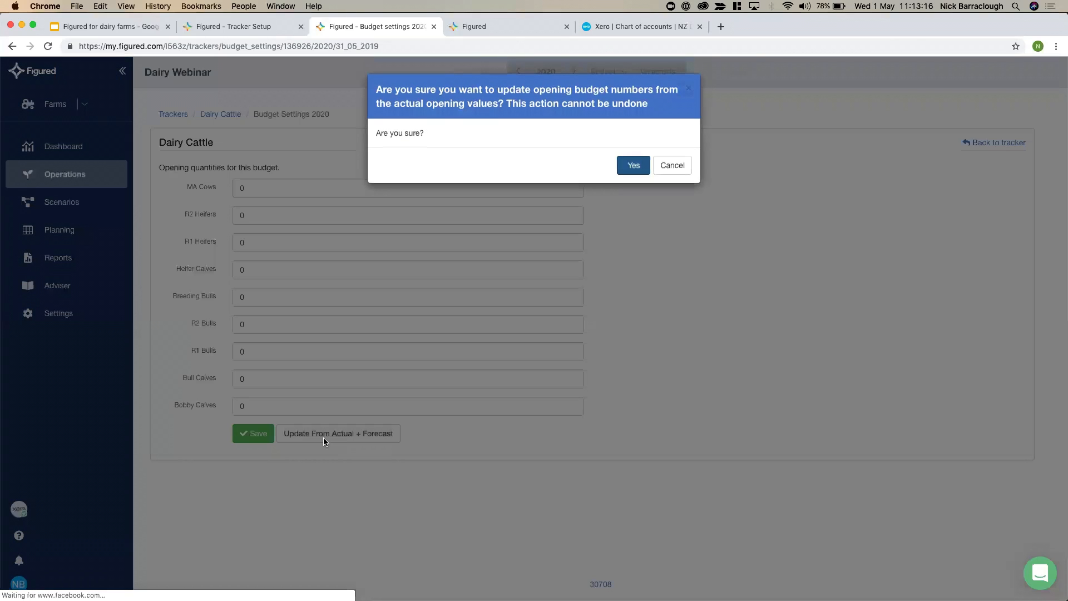
click(632, 160)
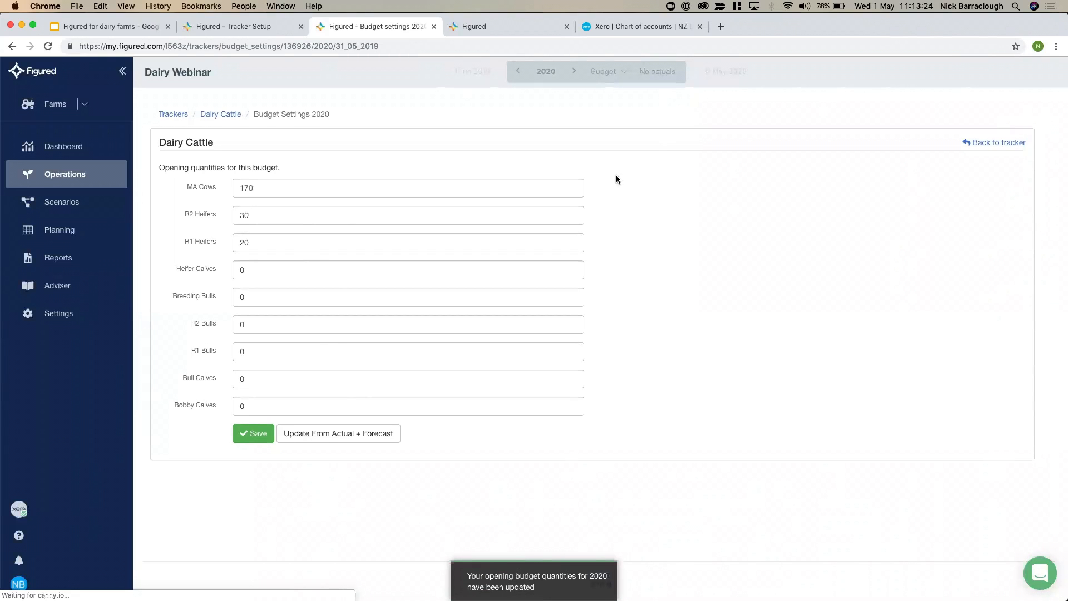
click(261, 439)
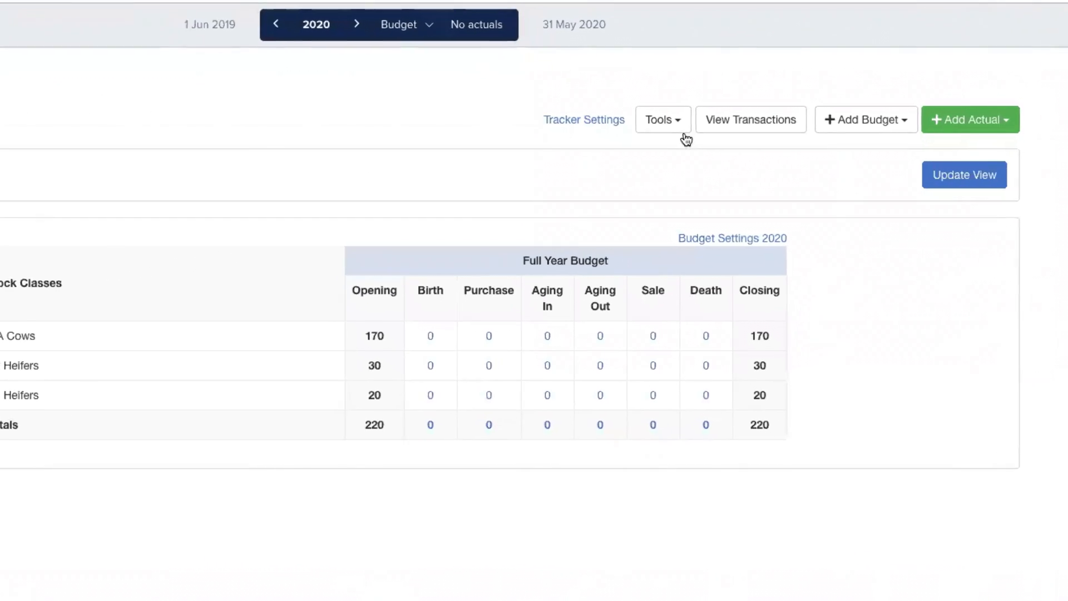
Open the Re-forecaster for the 2020 budget and bring up the monthly purchase entries for R2 Heifers.
click(674, 134)
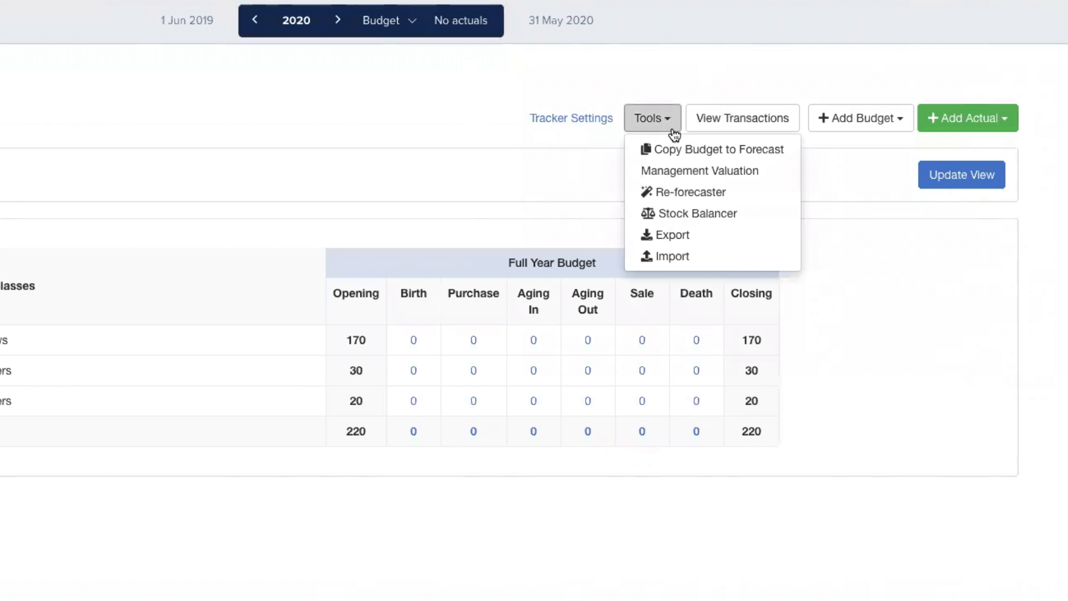
click(665, 194)
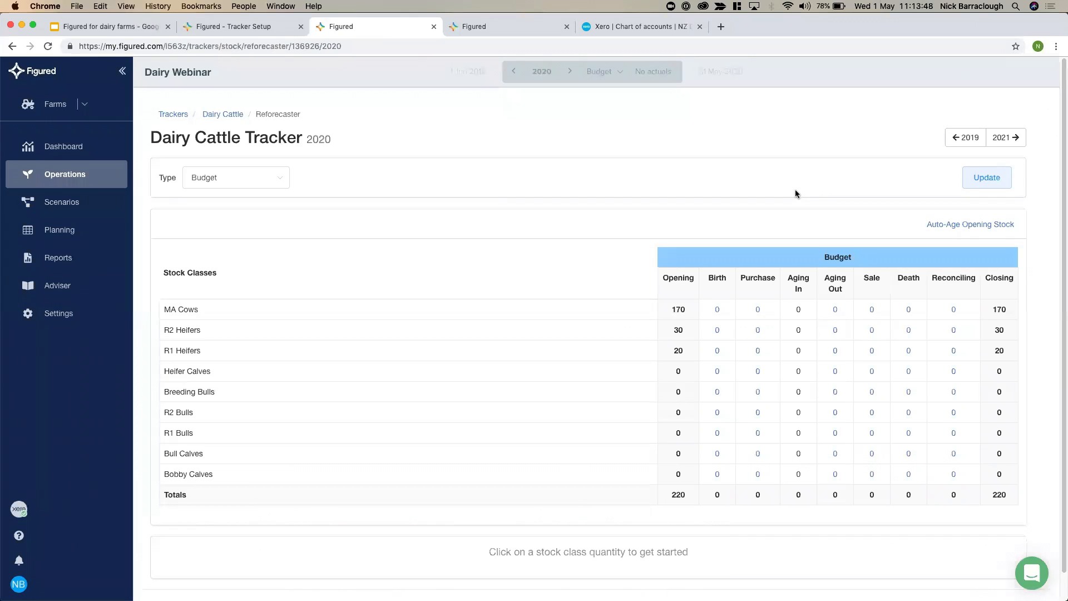
click(757, 332)
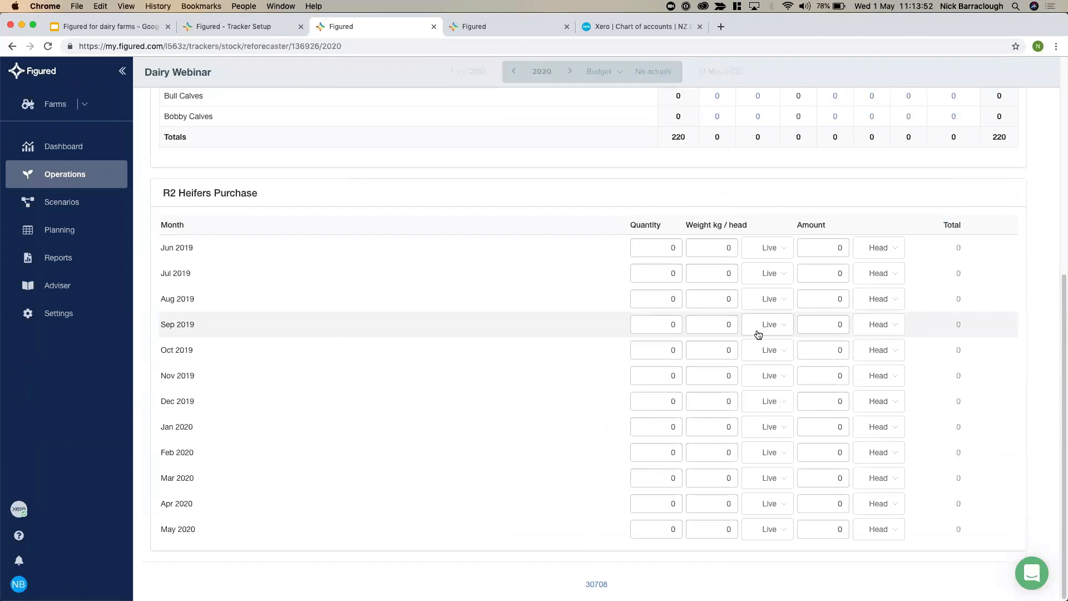
scroll(771, 214, up, 6)
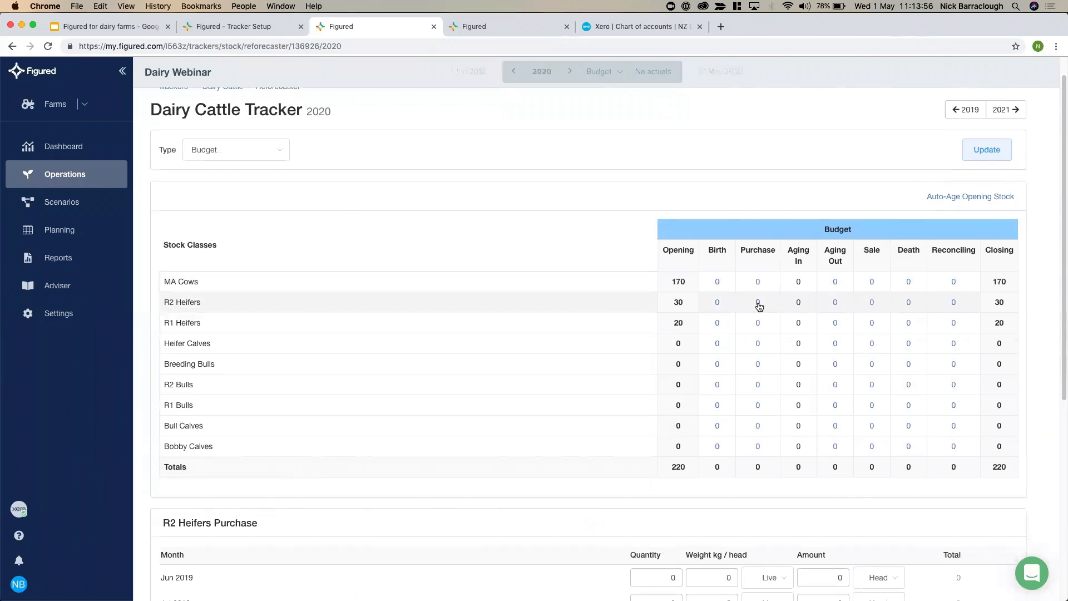
scroll(758, 305, down, 6)
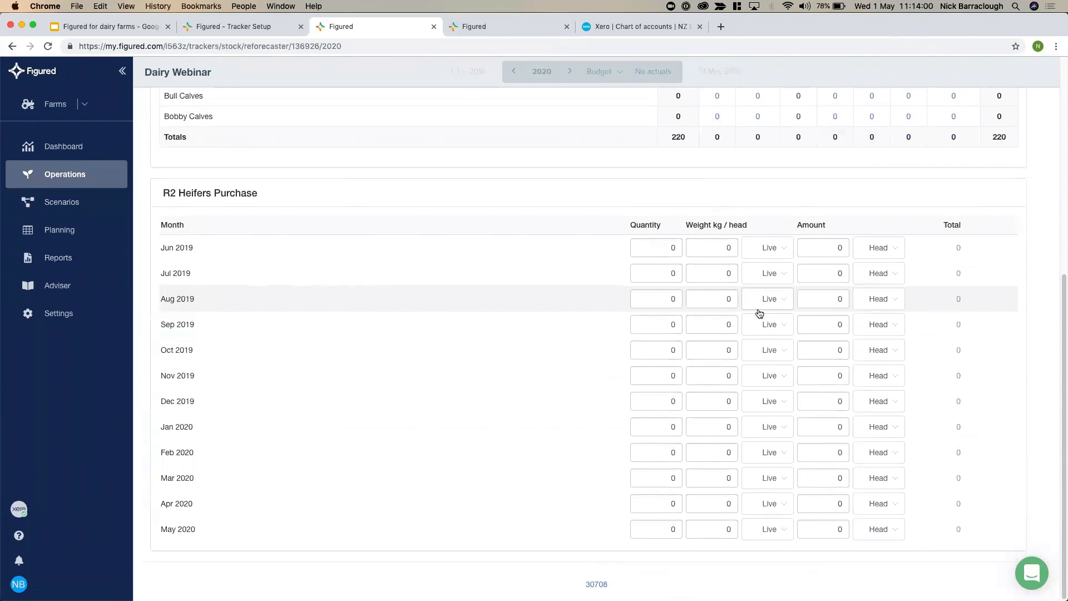
Budget an August 2019 purchase of 20 R2 Heifers at 500 per head.
click(644, 526)
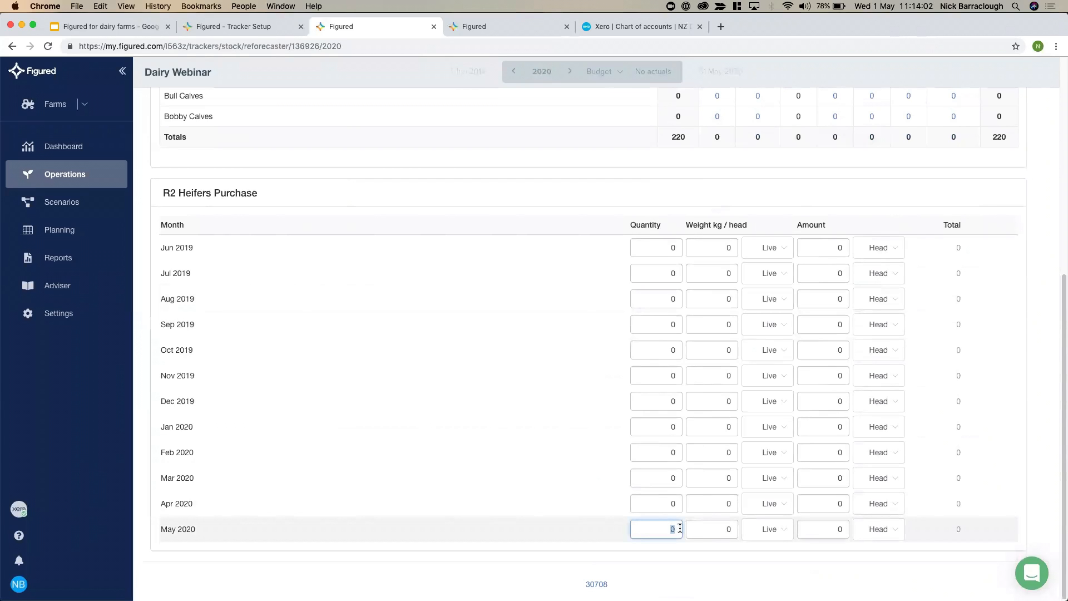
click(670, 298)
text(2)
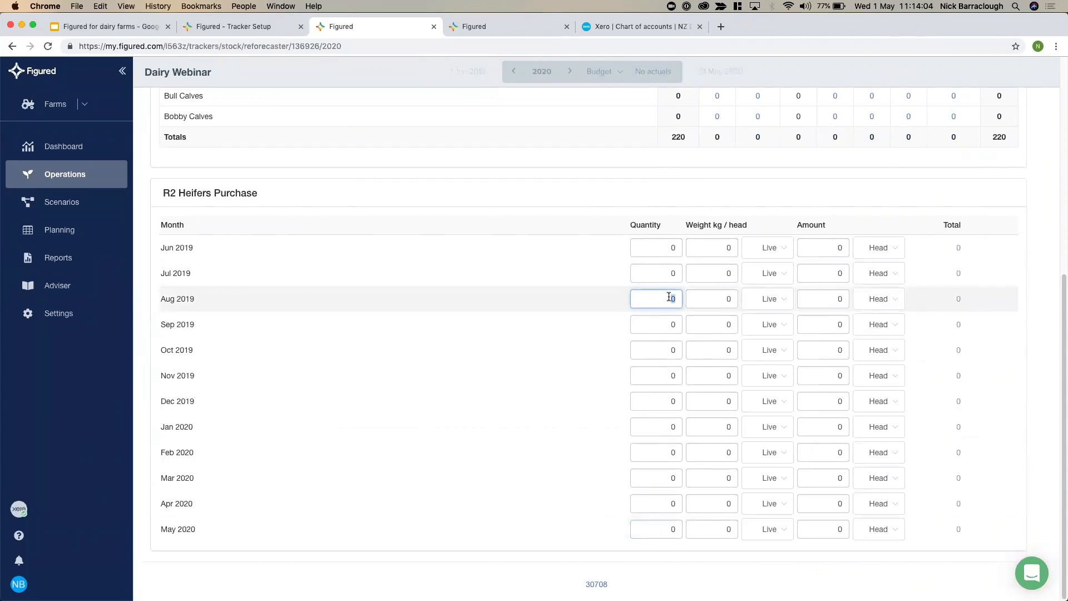
text(0)
key(Tab)
key(Tab)
key(Tab)
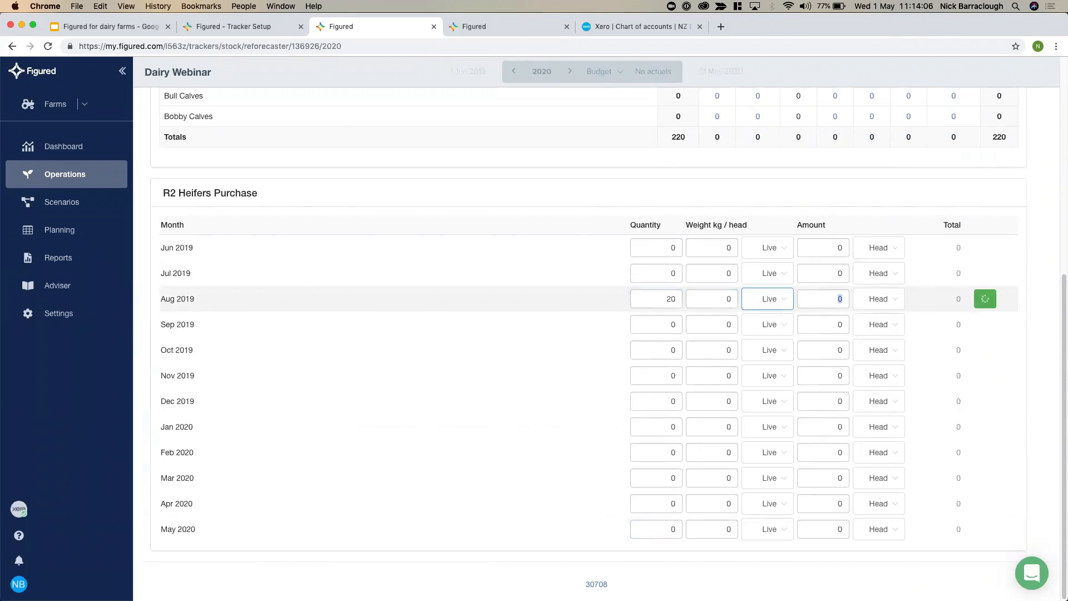
text(500)
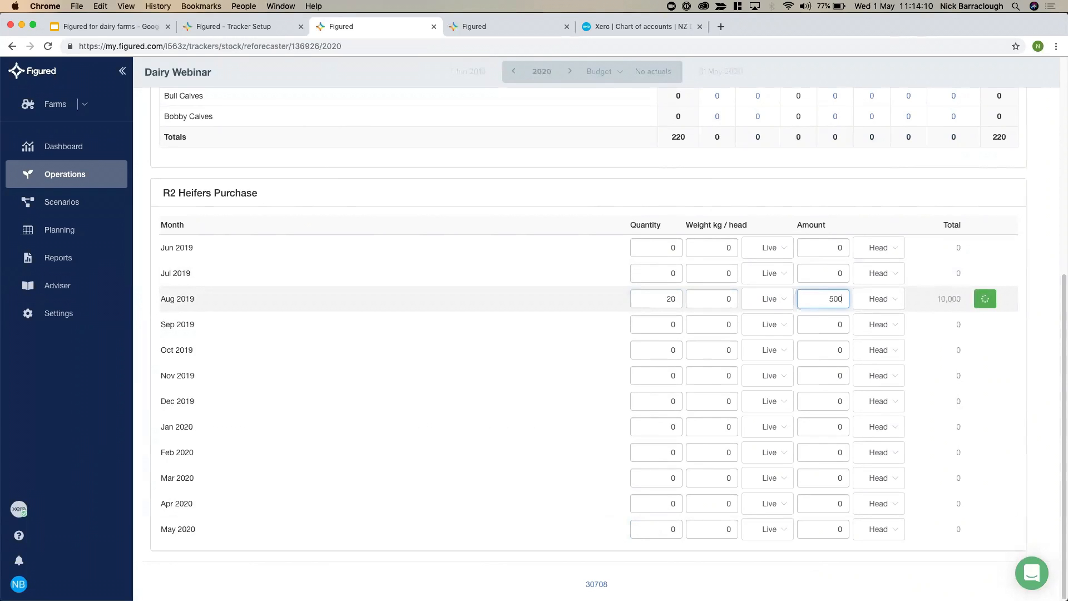
click(953, 311)
Auto-age the opening stock of all classes in the 2020 budget and confirm it.
scroll(989, 308, up, 5)
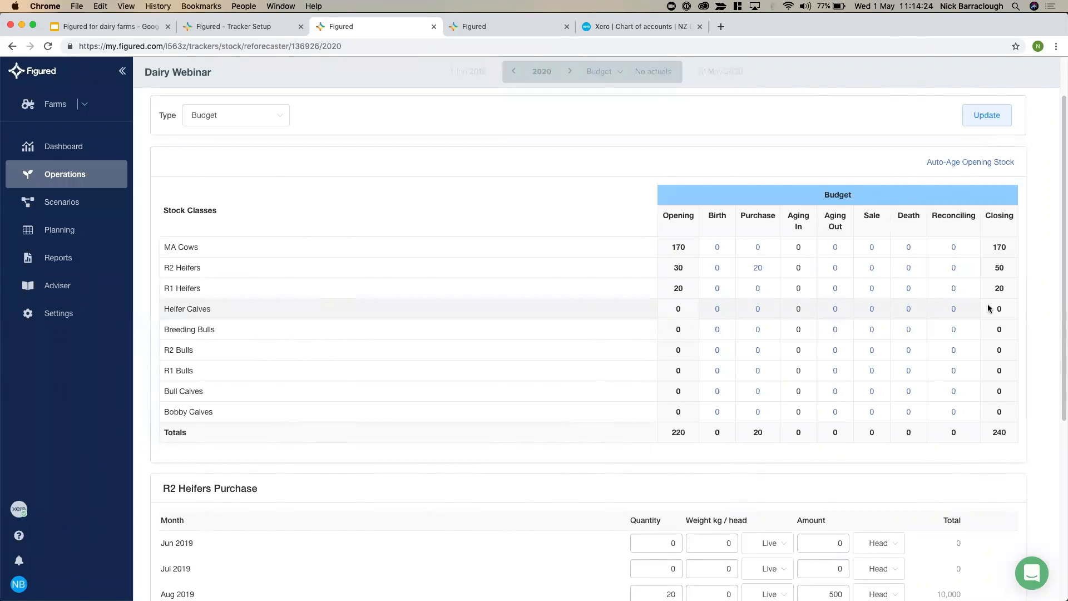
click(969, 161)
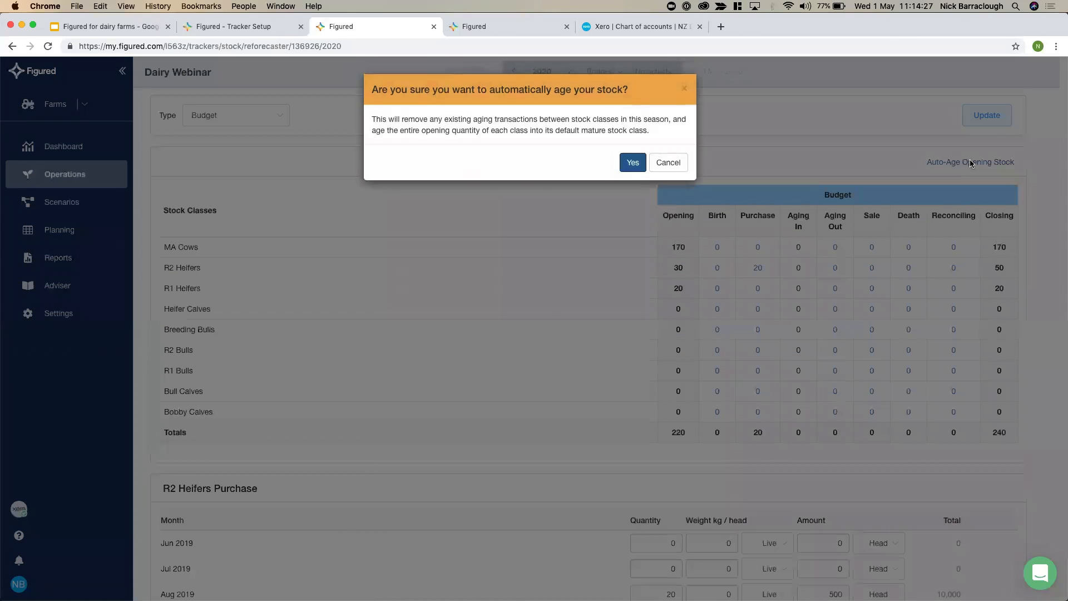
click(632, 163)
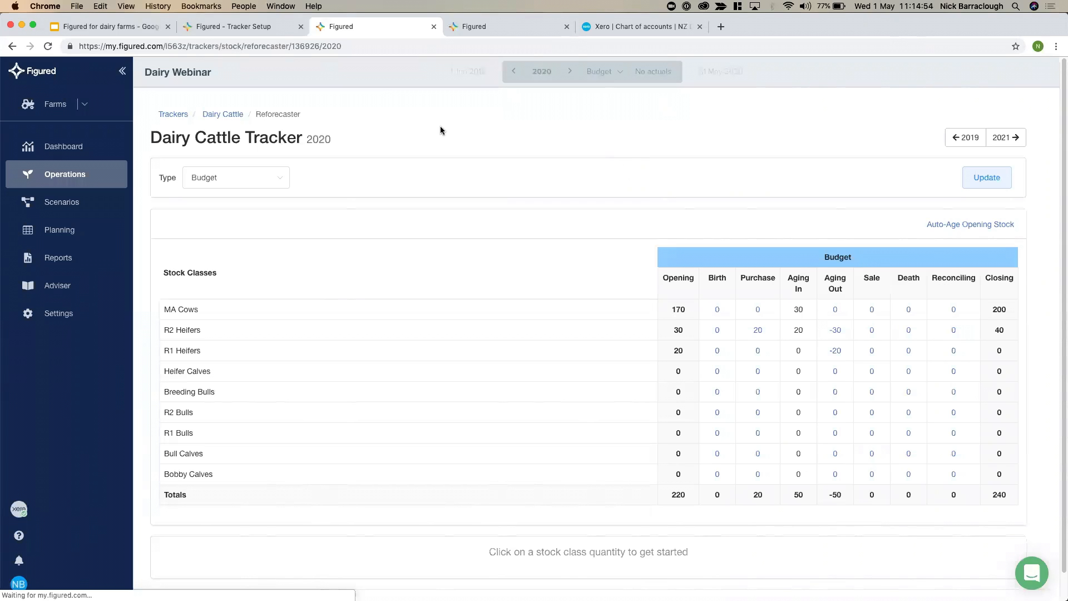
Create a new milk operation tracker named Milk TRacker 1 with Fonterra as the supplied company.
click(262, 27)
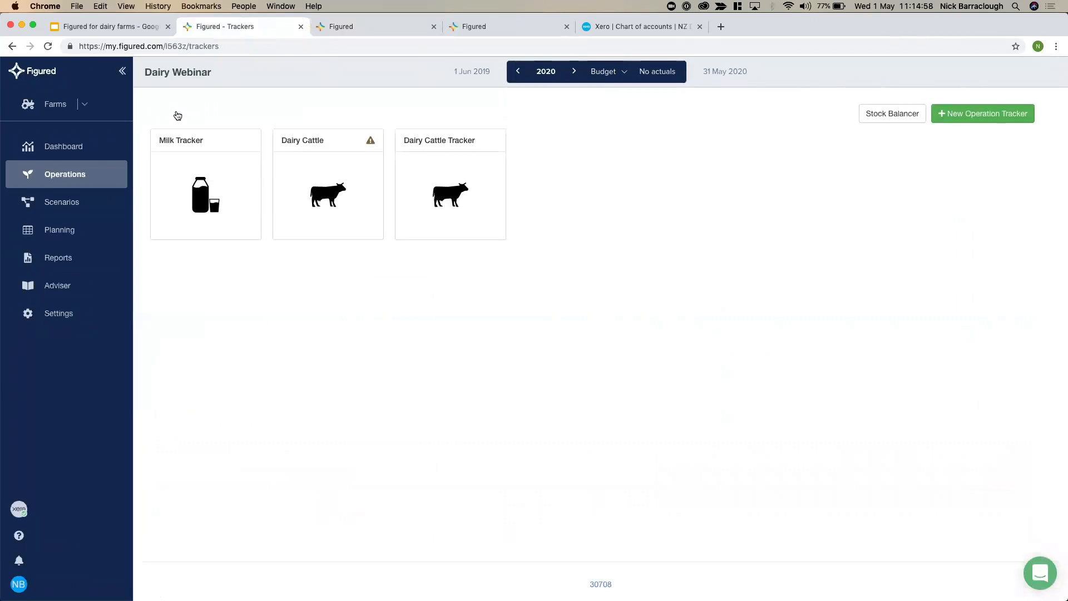
click(1000, 122)
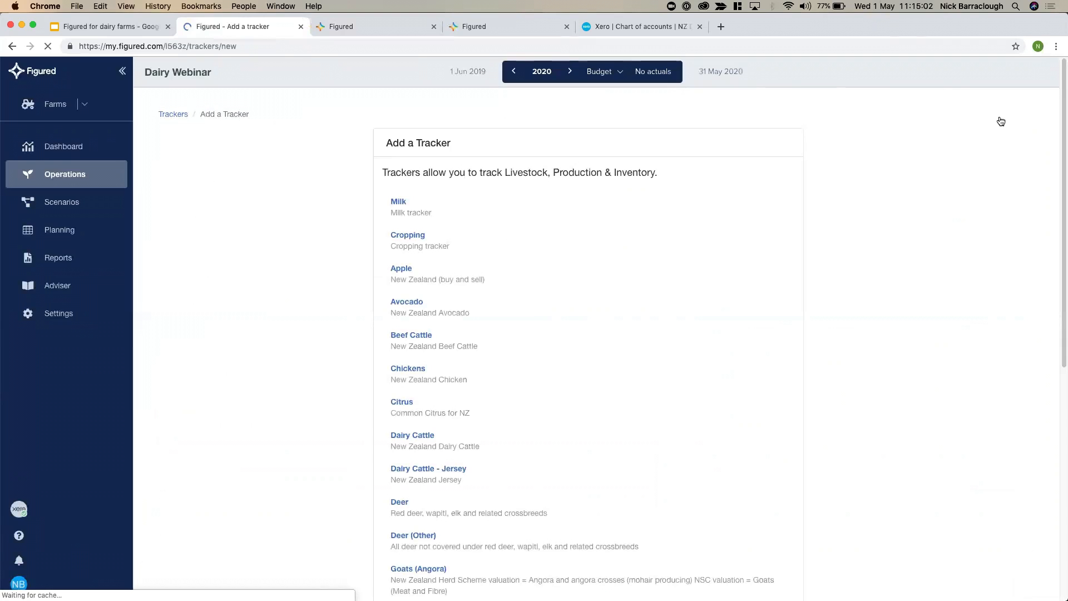
click(630, 210)
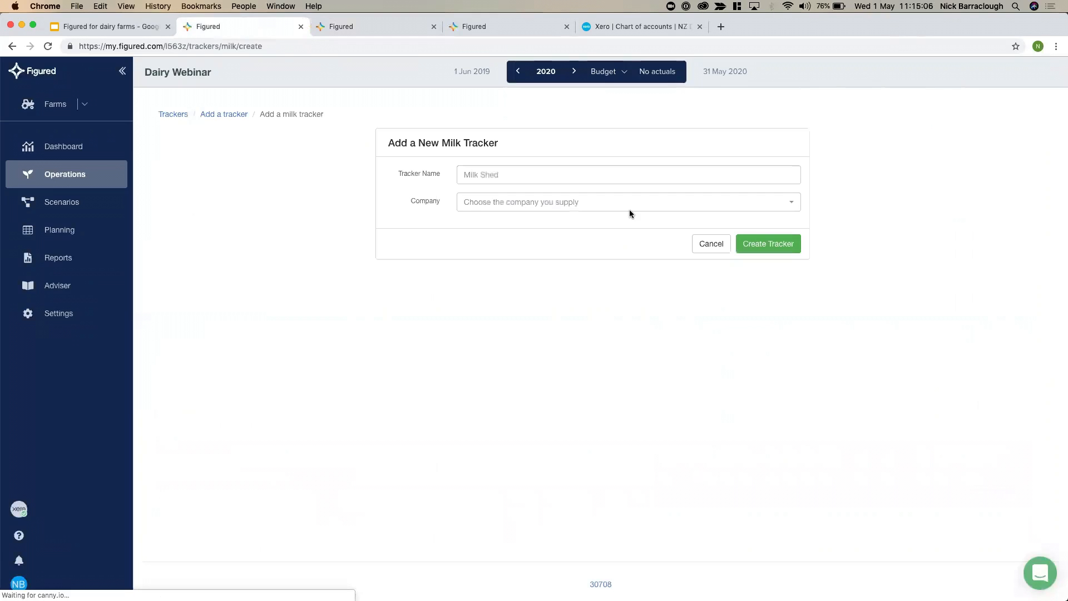
click(566, 181)
text(M)
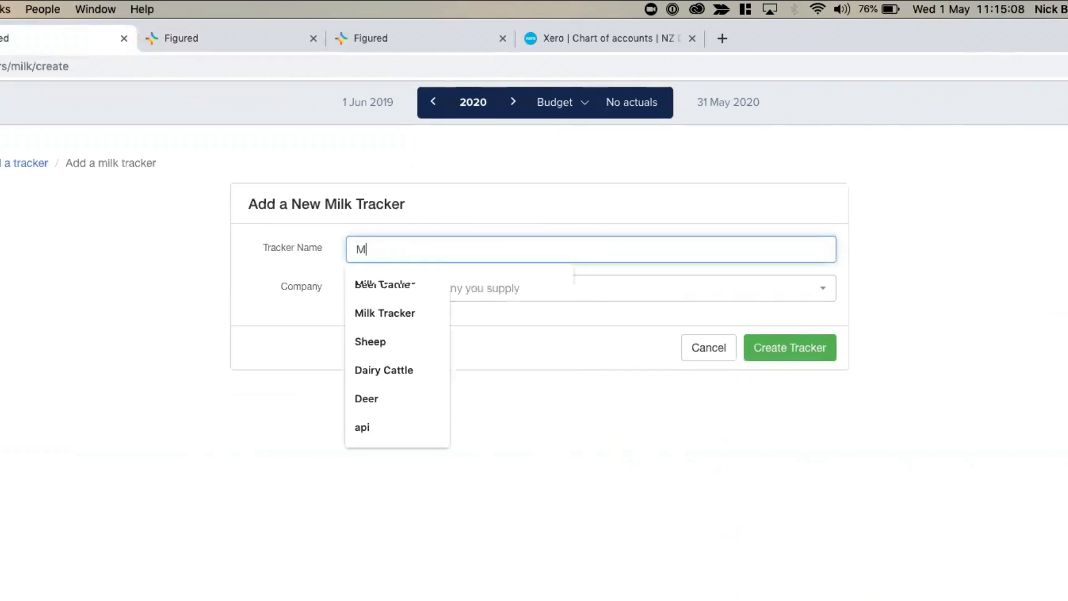
text(ilk TRacker 1)
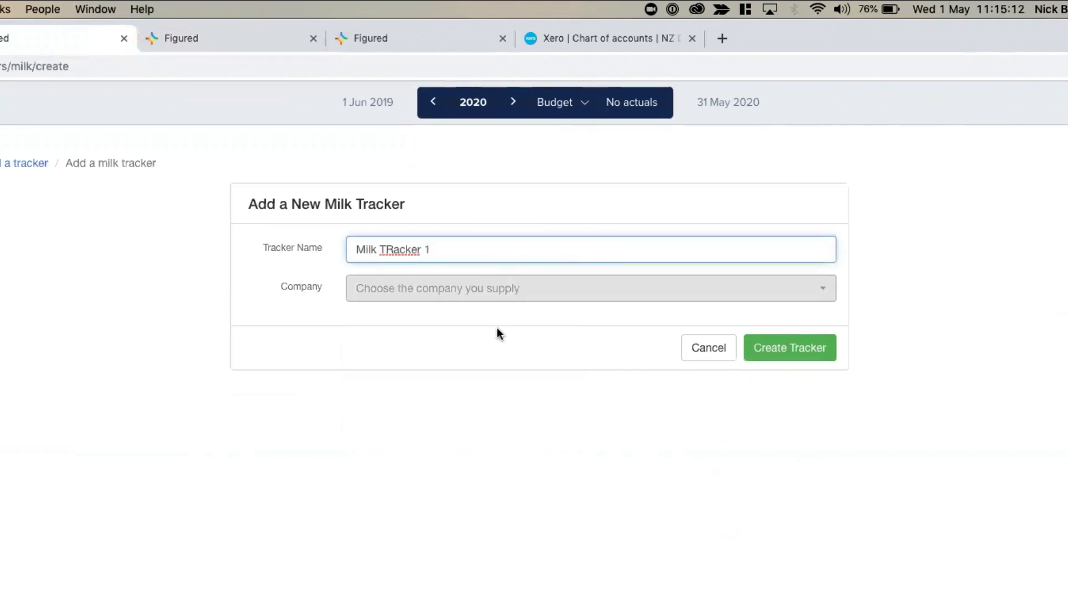
click(491, 343)
click(471, 301)
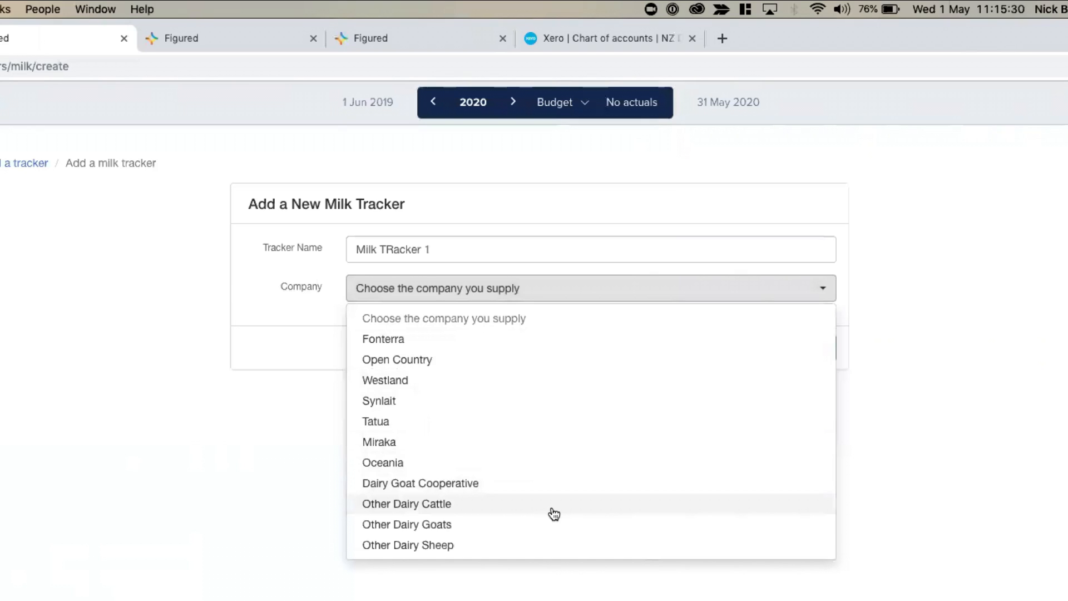
click(543, 347)
click(789, 346)
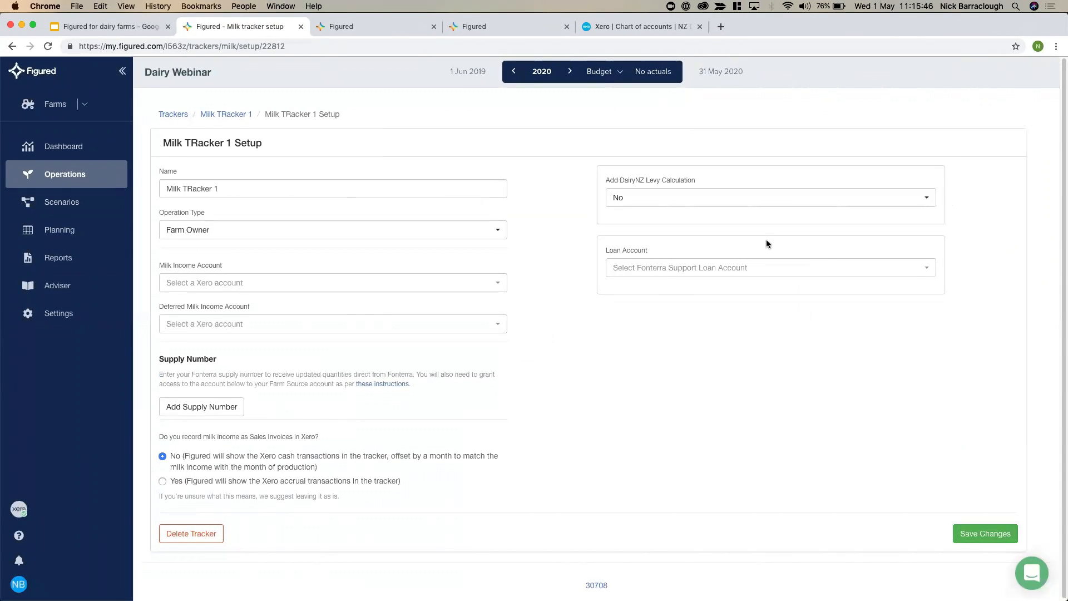
Switch to the existing Milk Tracker in the other browser tab and open its tracker settings.
key(ctrl+Tab)
key(ctrl+Tab)
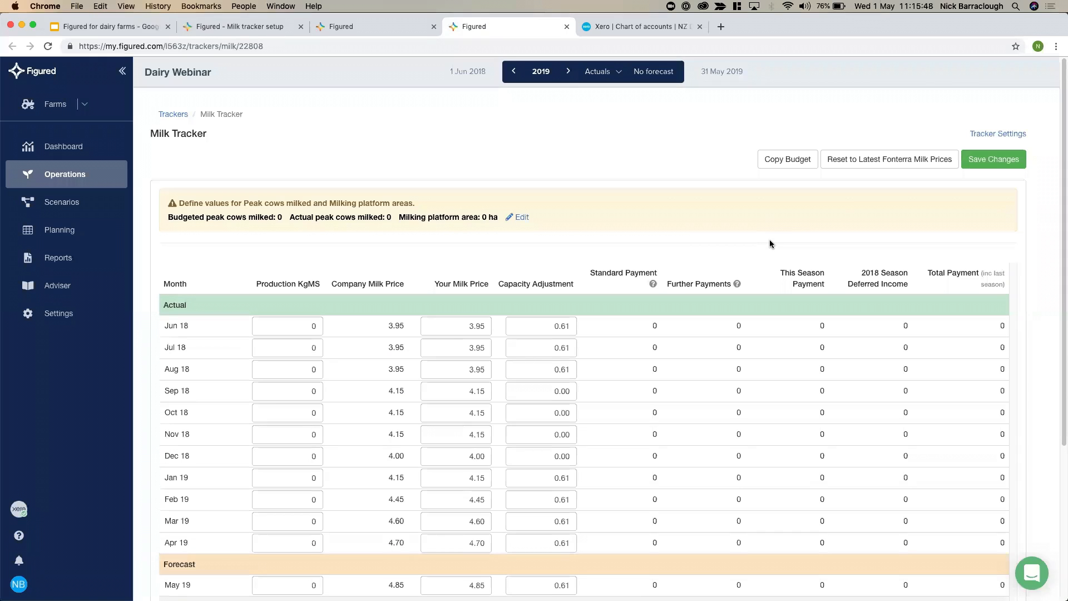
click(1013, 135)
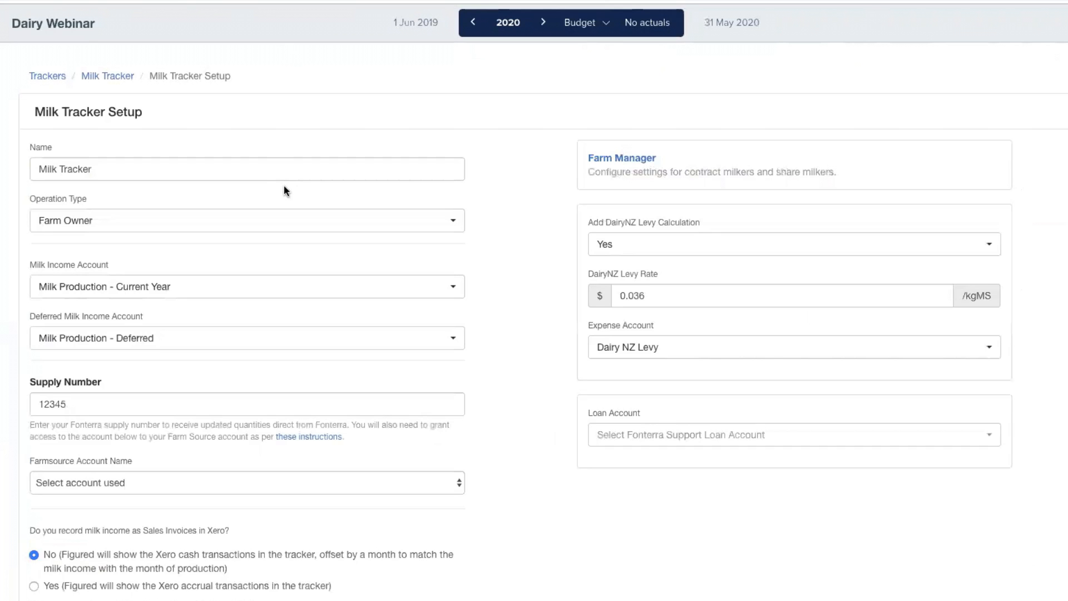
Try the Share Milker and Contract Milker operation types in the Milk Tracker setup and set the type back to Farm Owner.
click(288, 223)
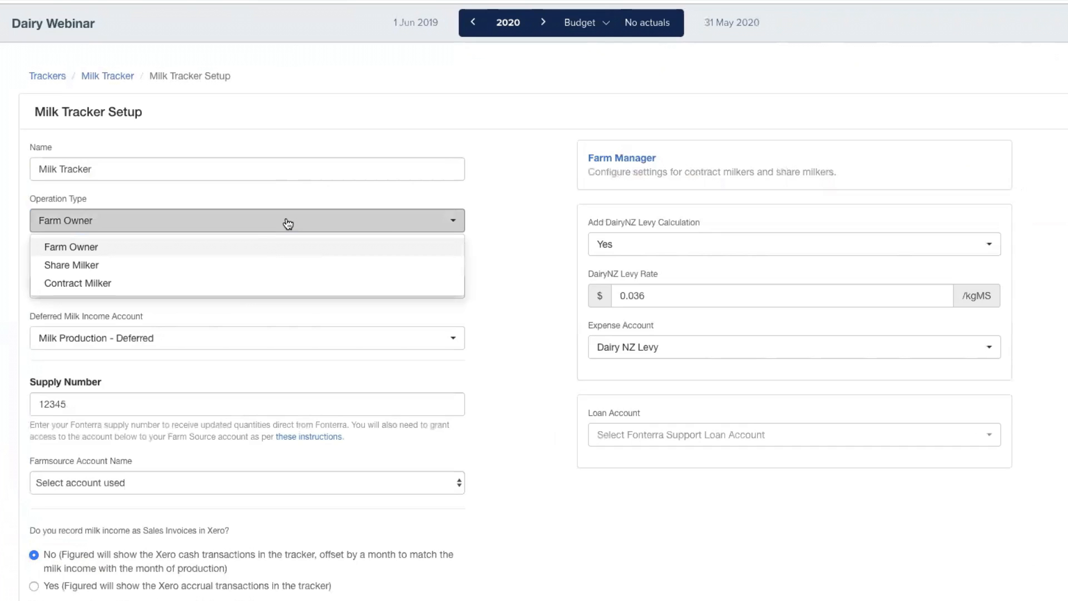
click(277, 267)
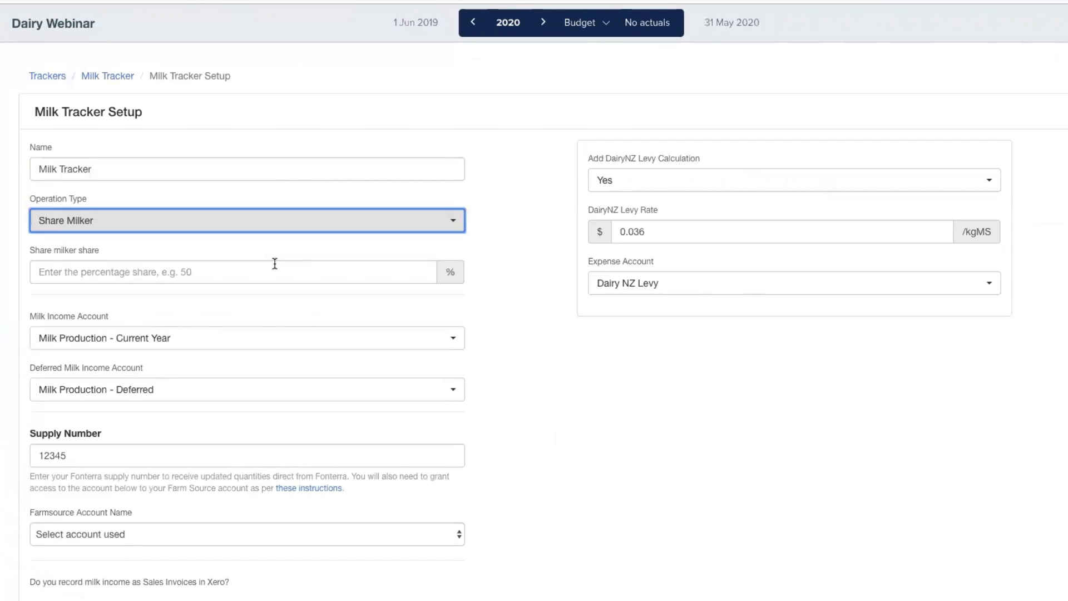
click(284, 235)
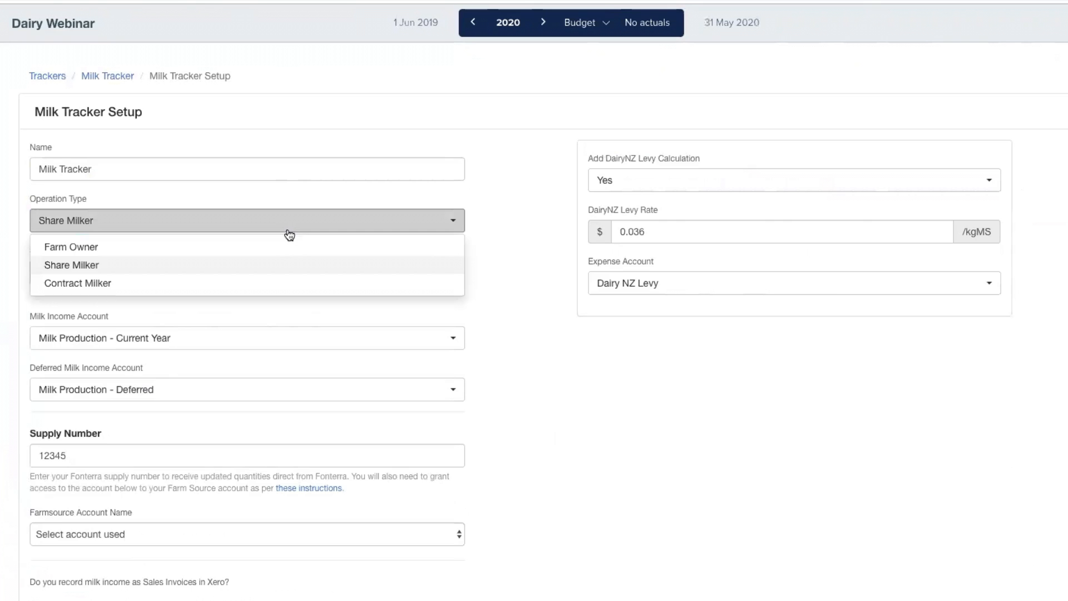
click(286, 285)
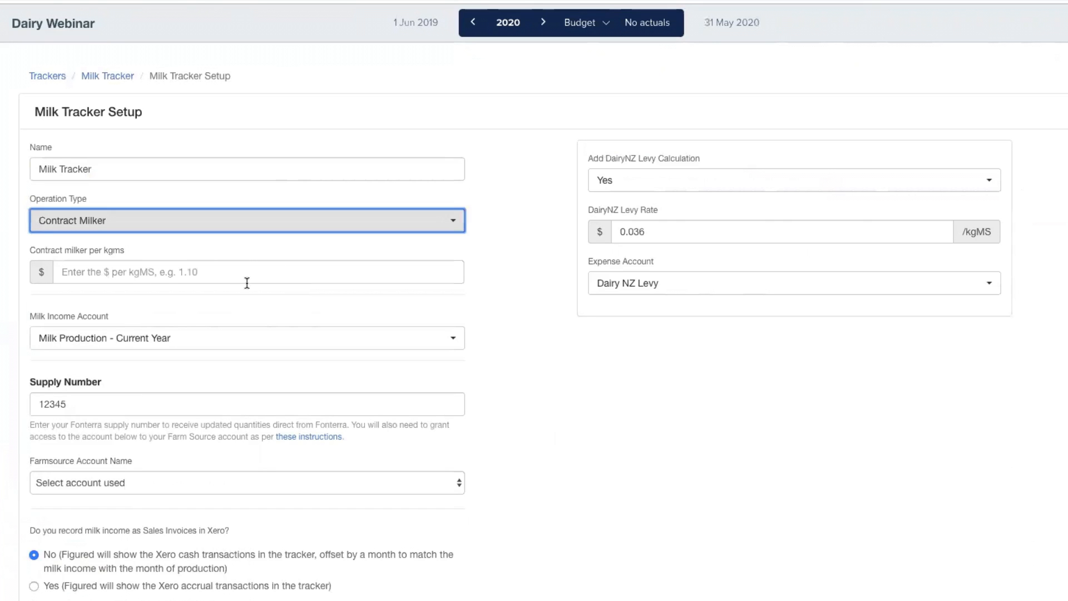
click(245, 228)
click(255, 249)
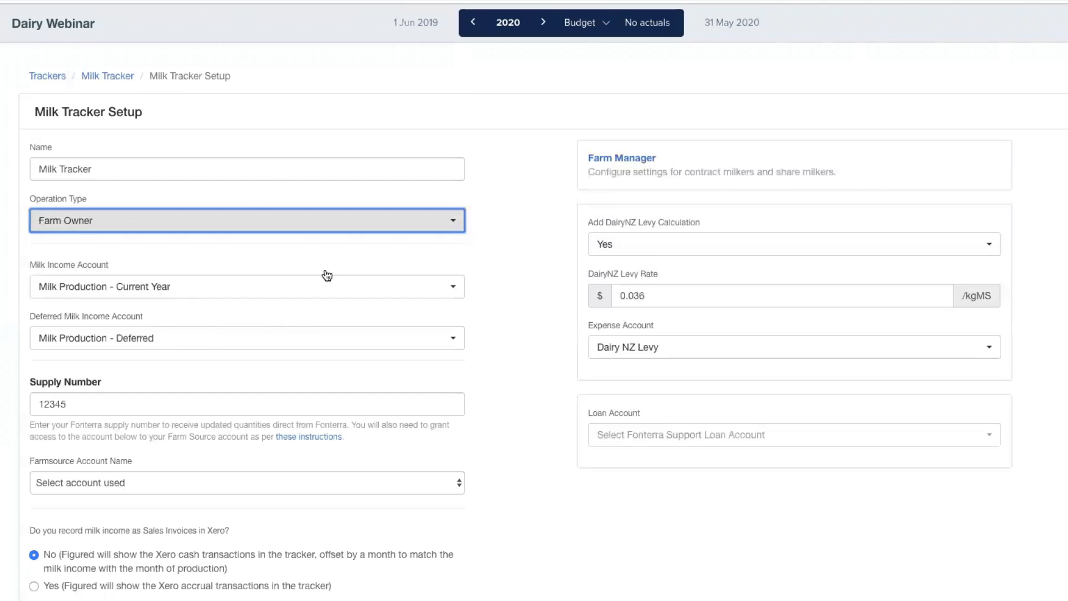
click(528, 275)
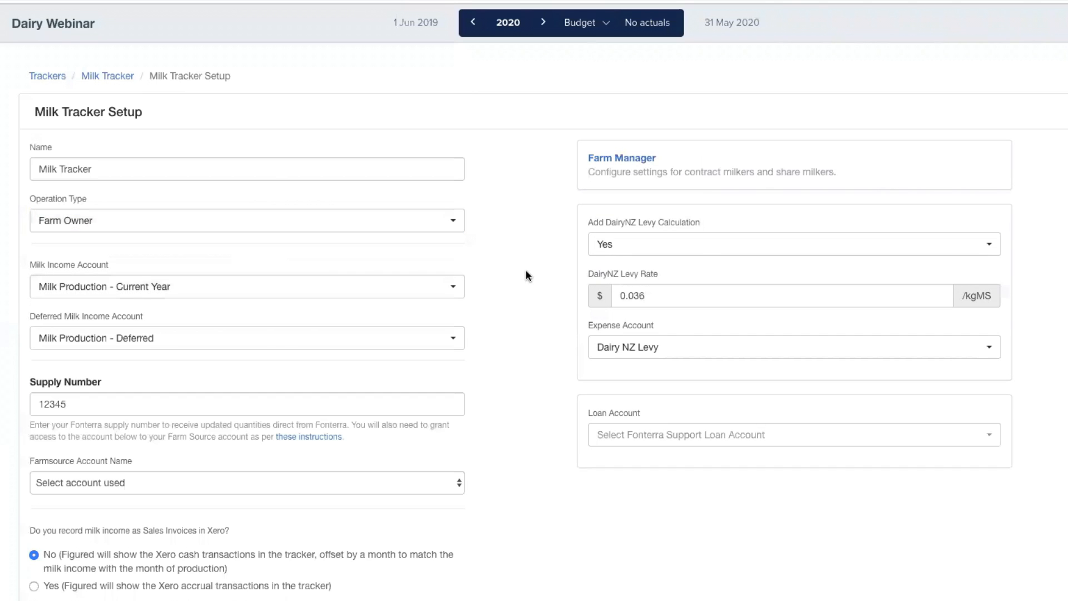
Review the milk income account choices and set the Farmsource account name to figured5 in the Milk Tracker setup.
click(200, 287)
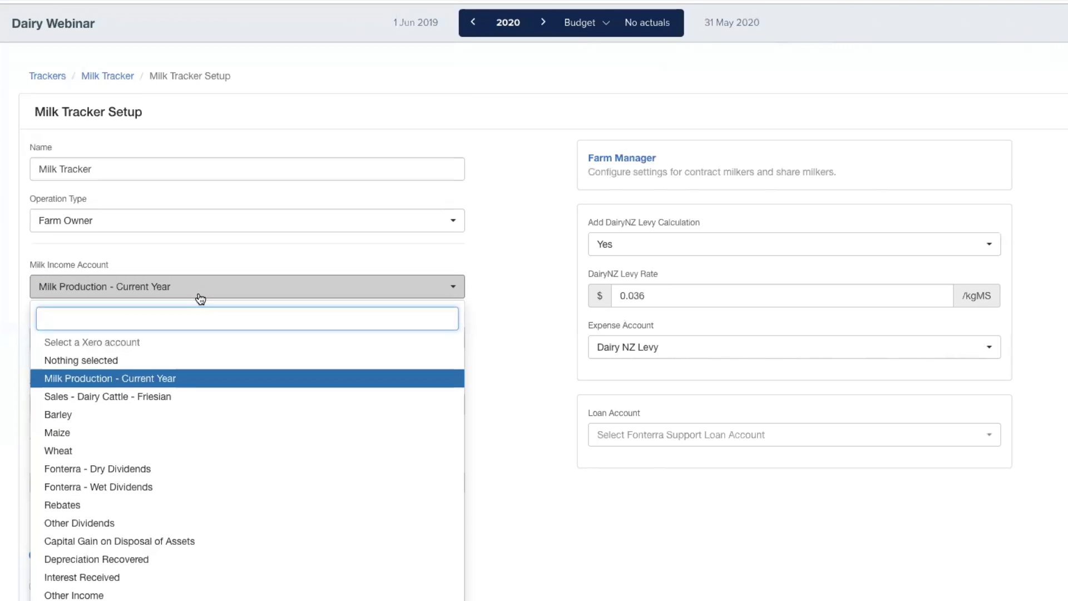
click(487, 281)
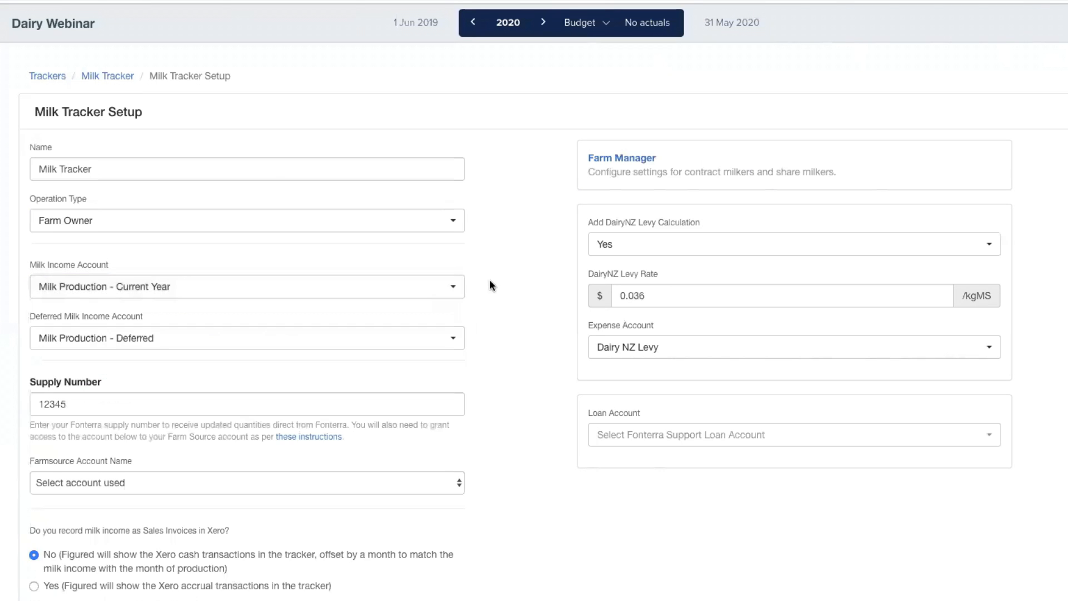
scroll(210, 411, down, 1)
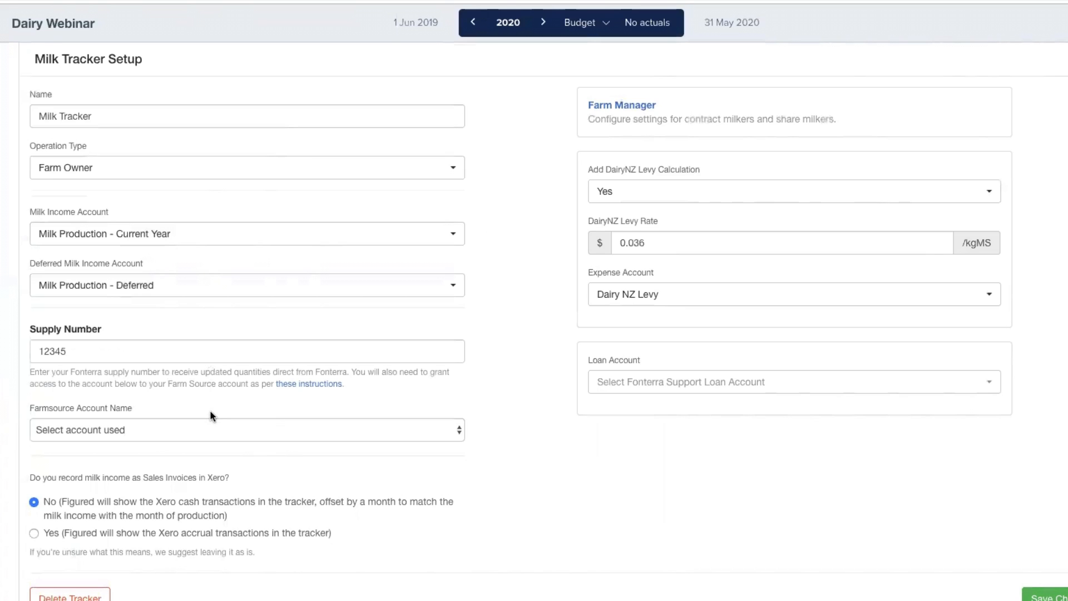
click(218, 429)
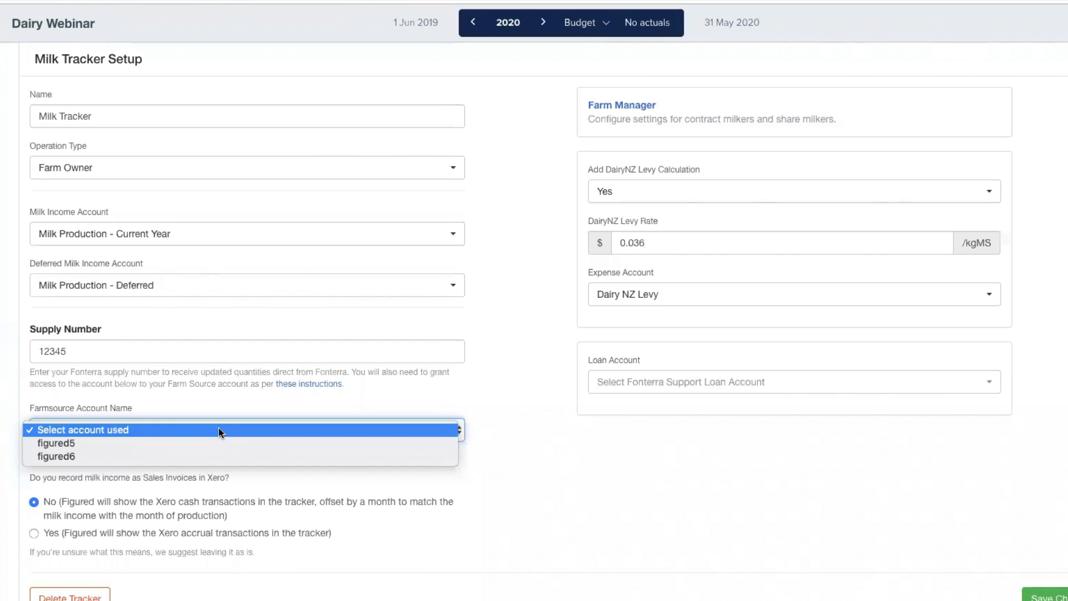
click(627, 429)
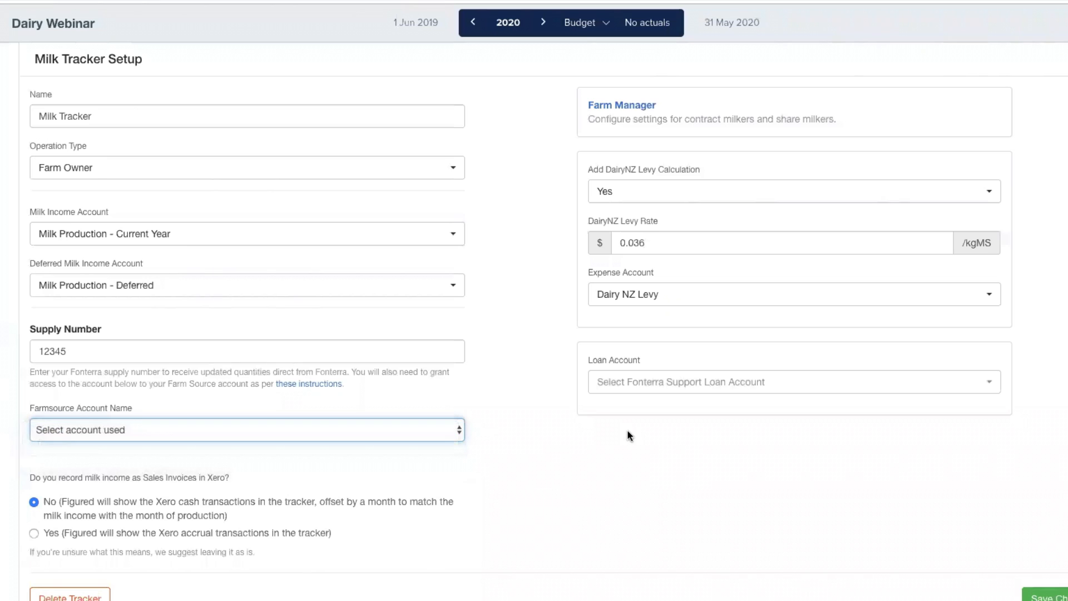
click(439, 430)
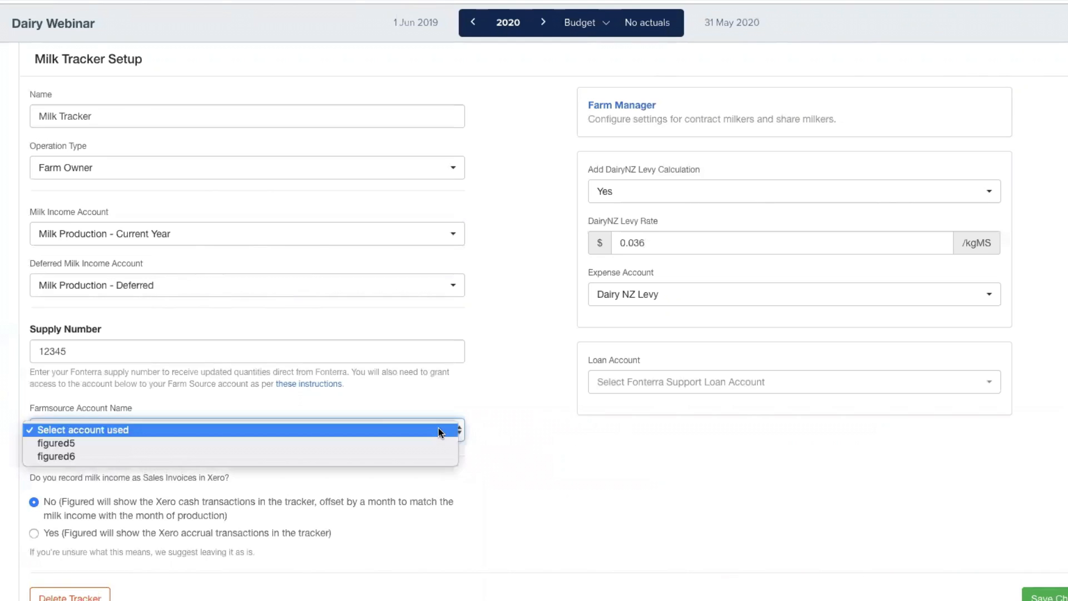
click(432, 443)
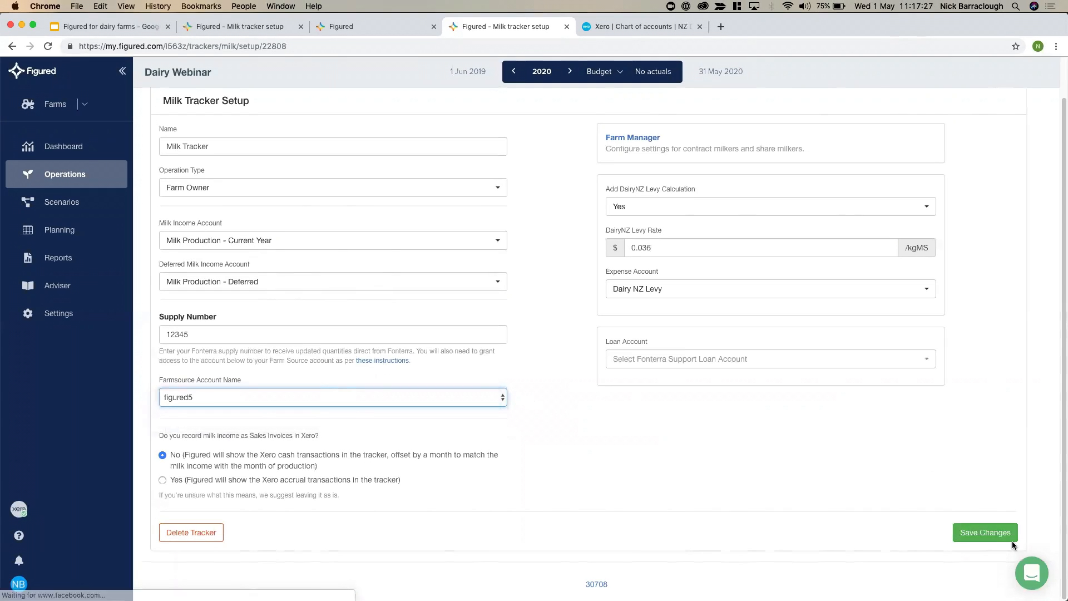
Search the in-app help for "farm source" articles and close the help messenger.
click(1033, 573)
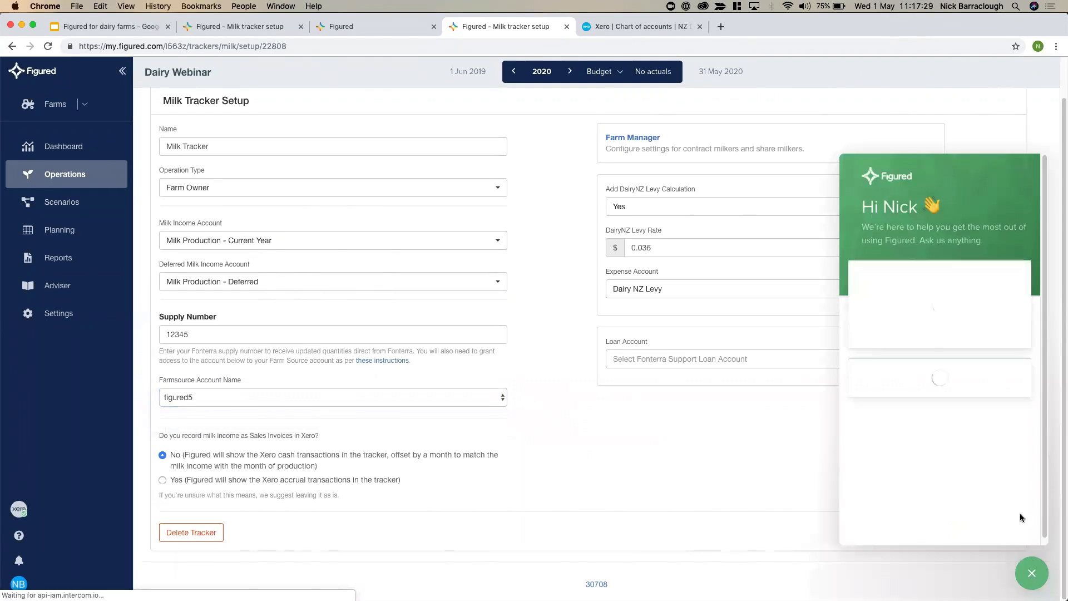
text(farm source)
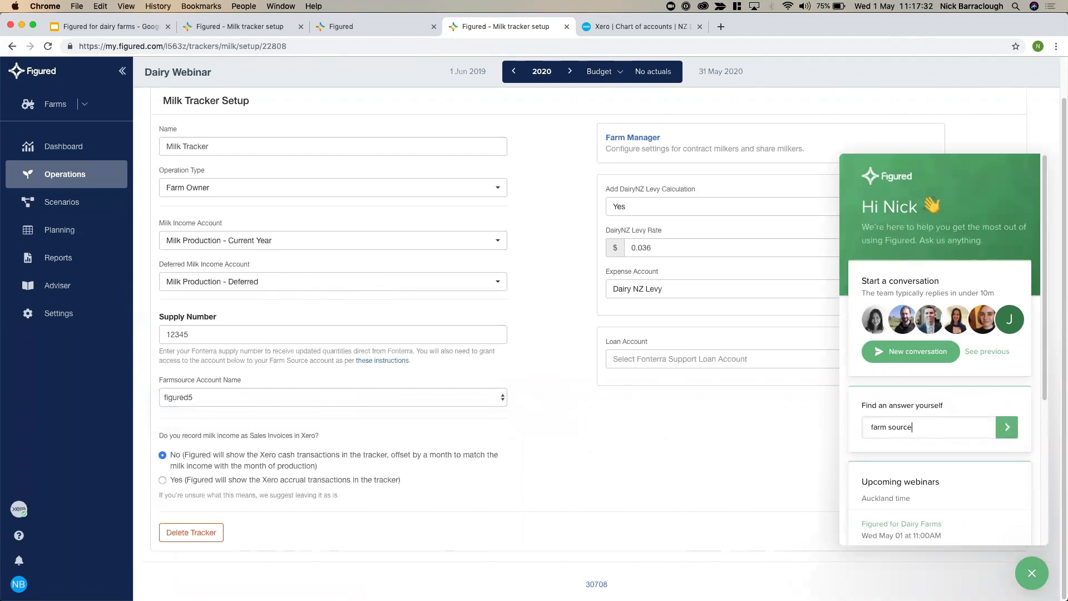
key(Return)
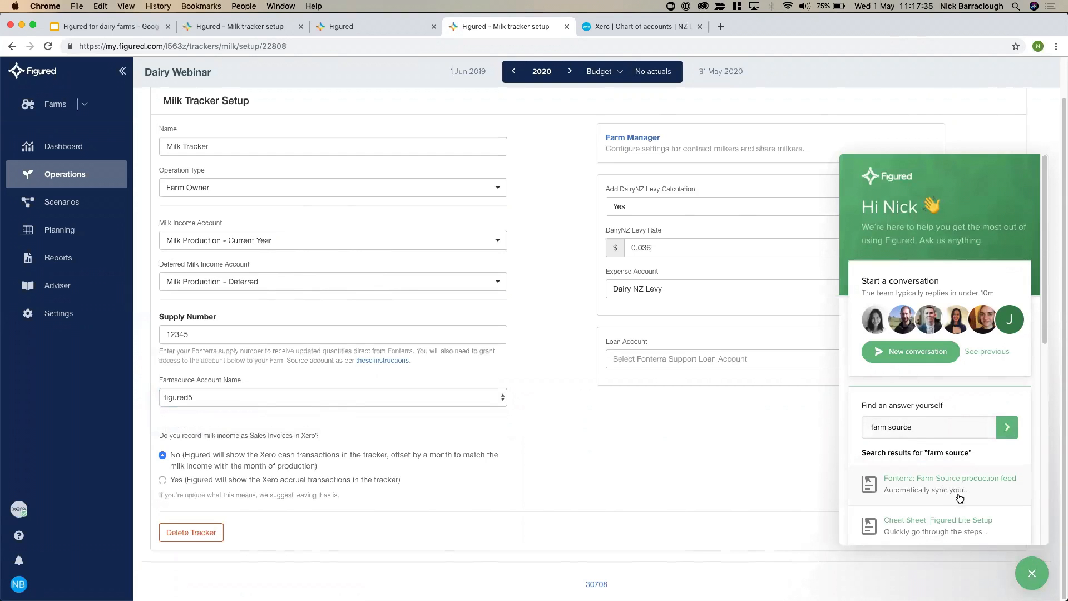
click(1032, 573)
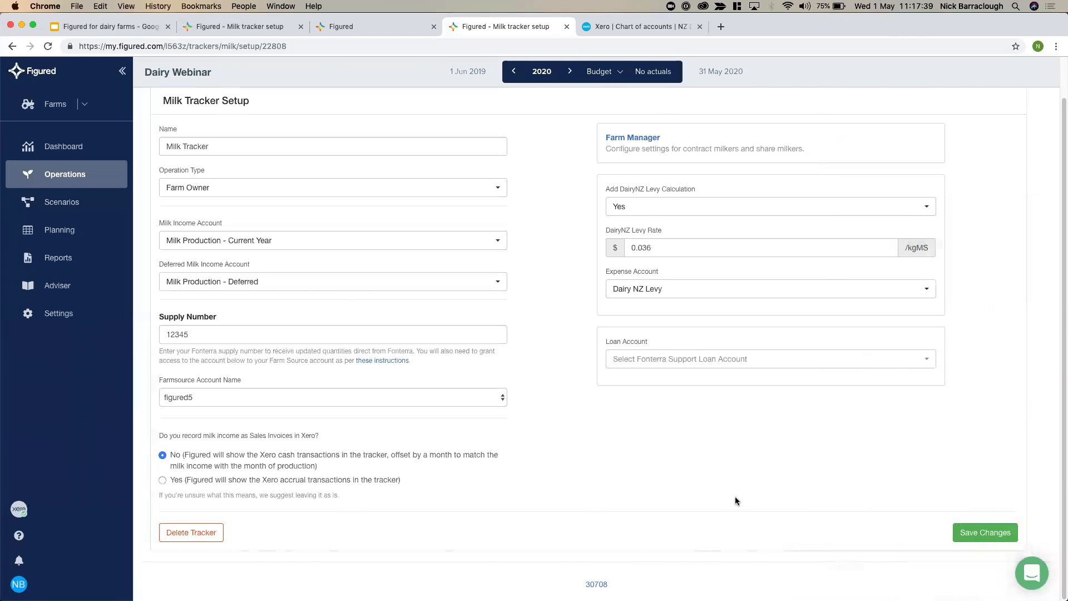
Open the Farm Manager settings from the Milk Tracker setup.
scroll(735, 500, up, 2)
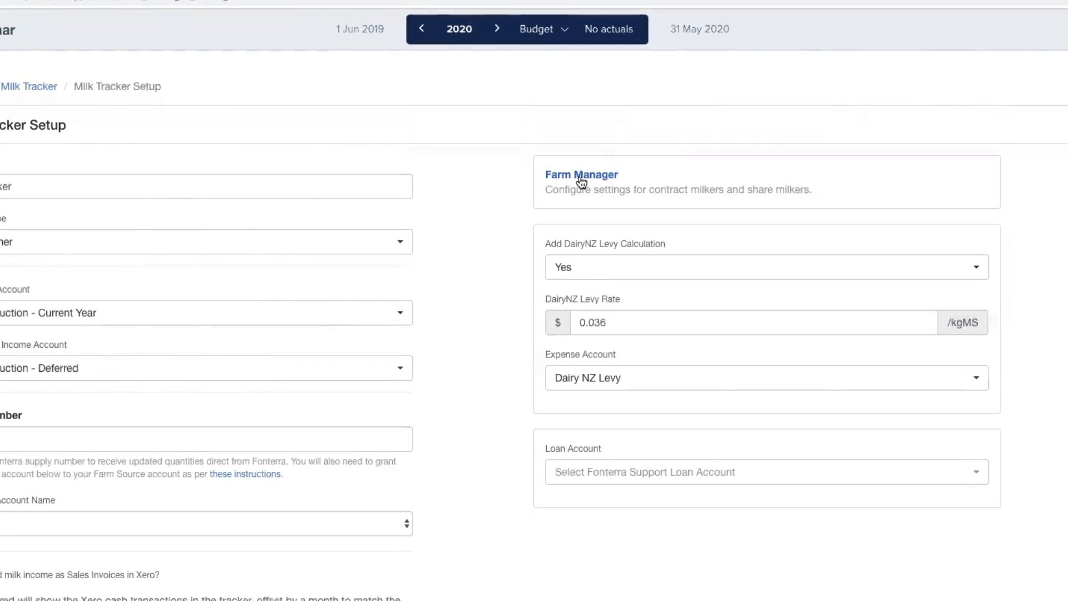
click(580, 177)
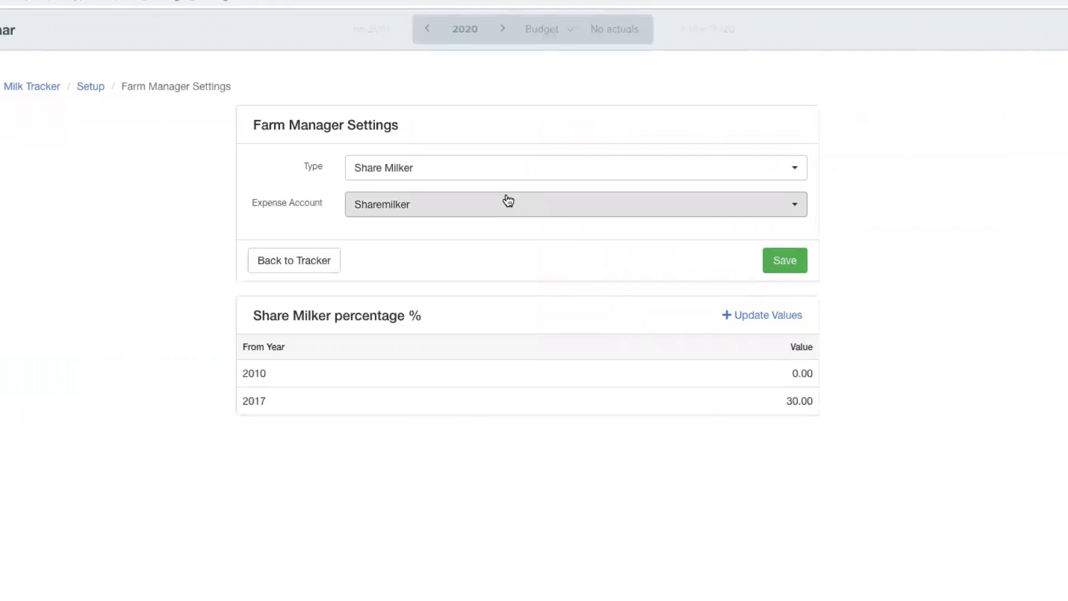
Review the Type and Expense Account choices in the Farm Manager settings.
click(494, 176)
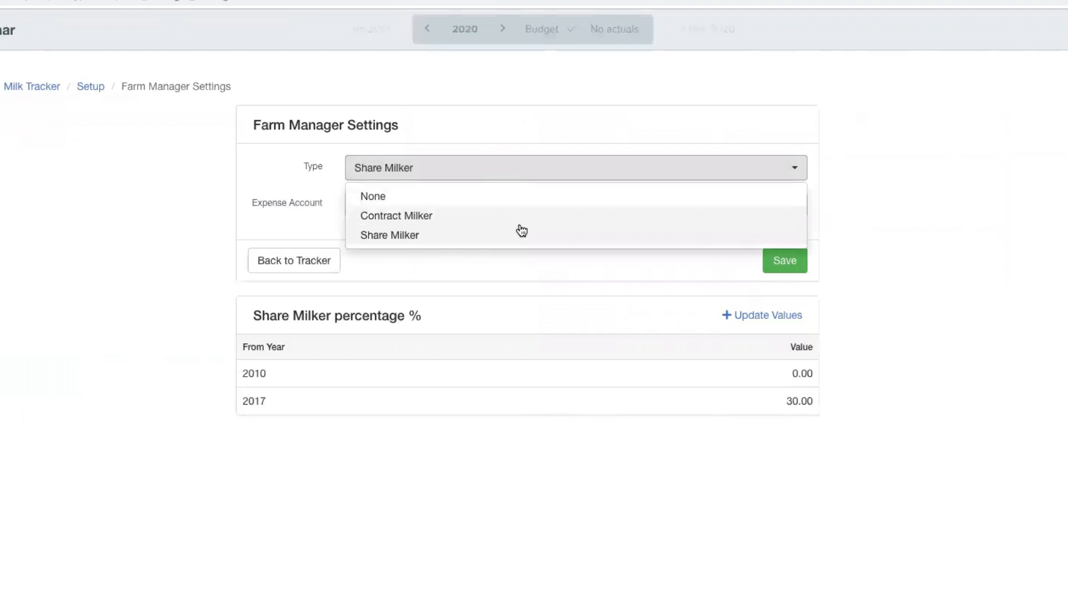
click(982, 214)
click(693, 207)
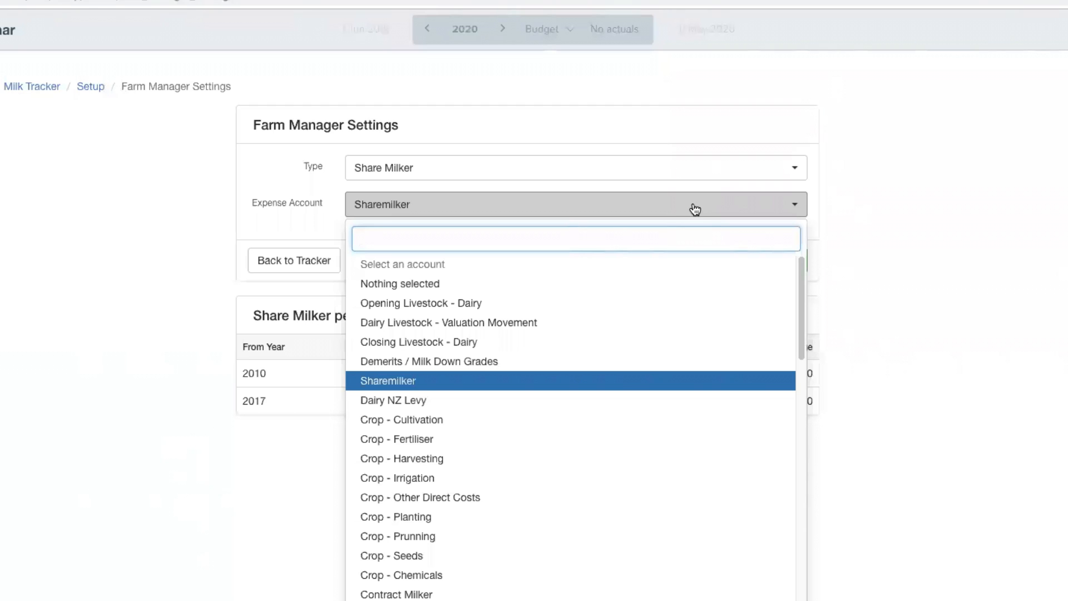
click(948, 251)
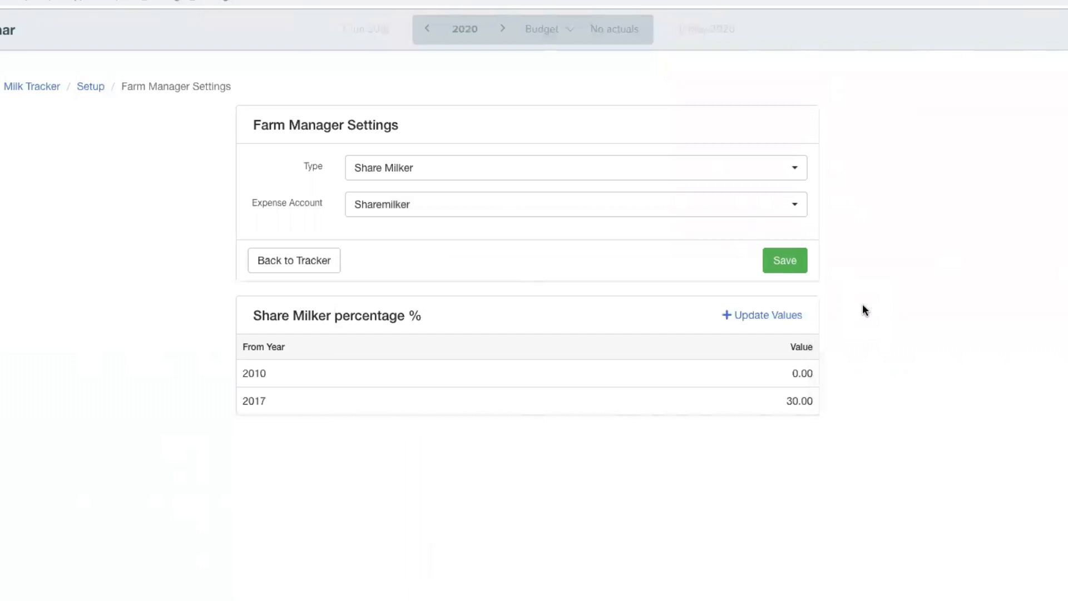
Add a Share Milker percentage of 50 applying from 2019, and save the Milk Tracker setup.
click(790, 316)
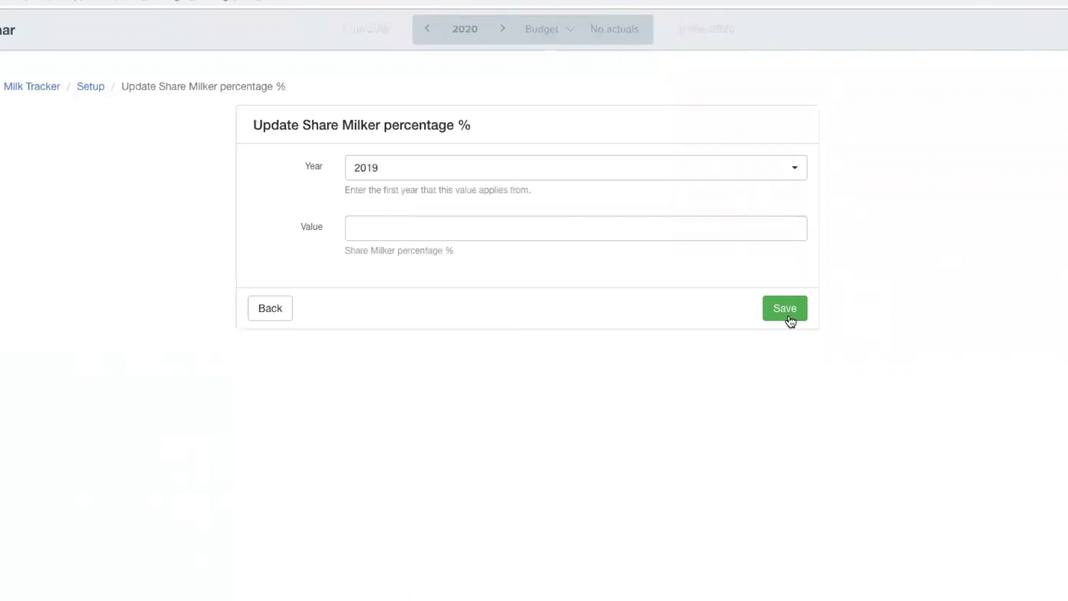
click(653, 228)
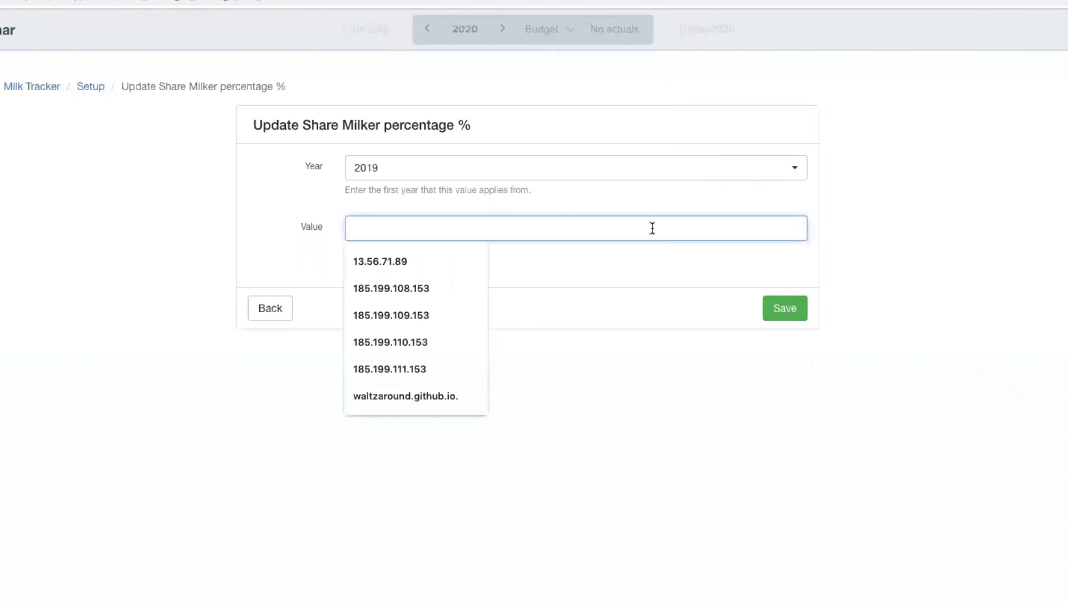
text(50)
click(790, 318)
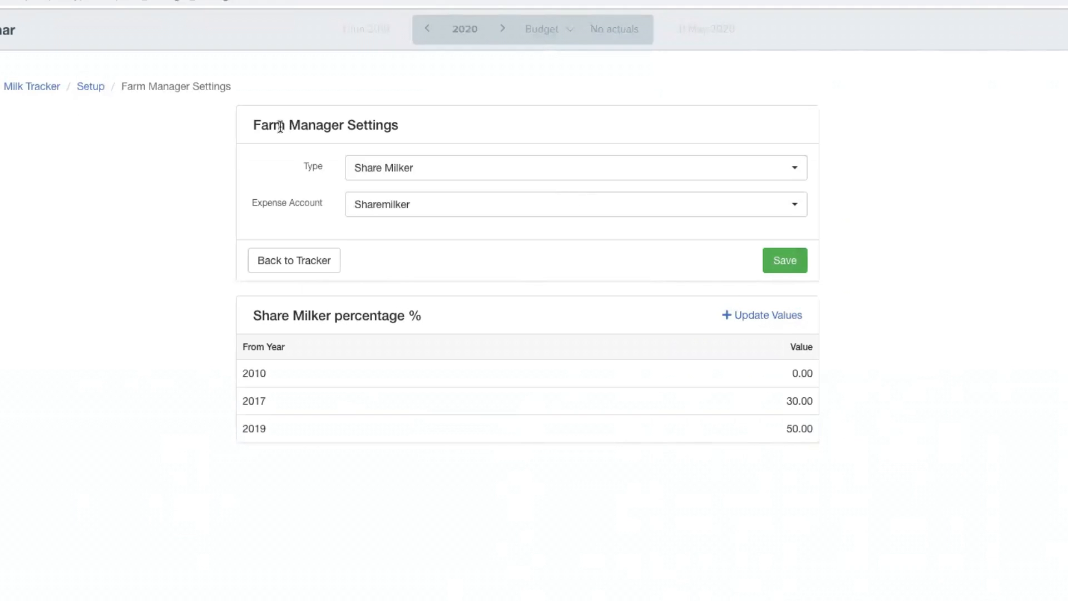
click(89, 87)
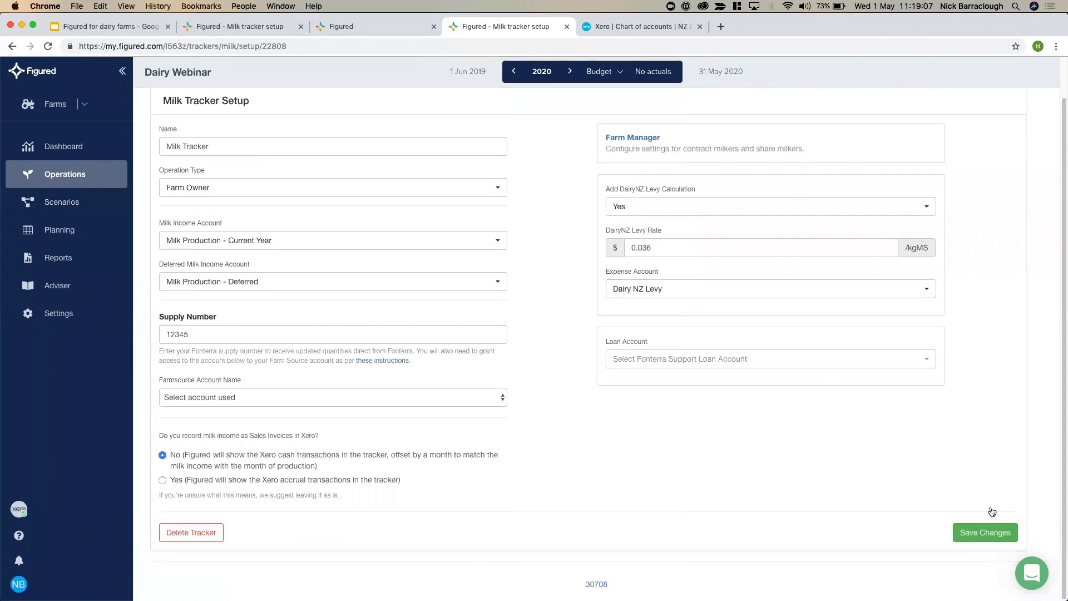
click(979, 534)
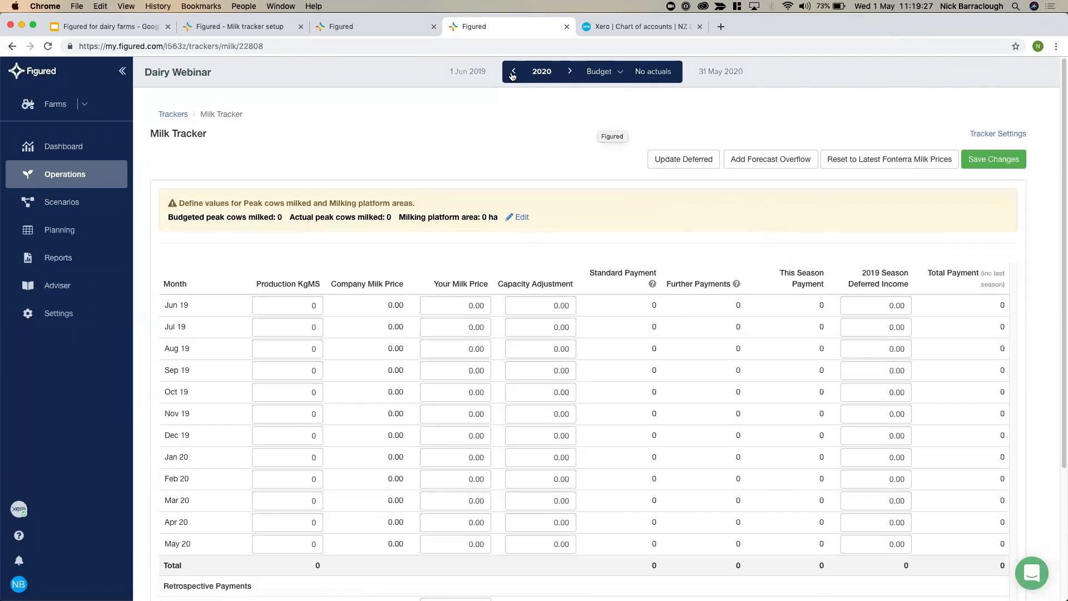
Switch the Milk Tracker to the 2019 actuals and enter a Jun 18 production of 5000 kgMS.
click(512, 74)
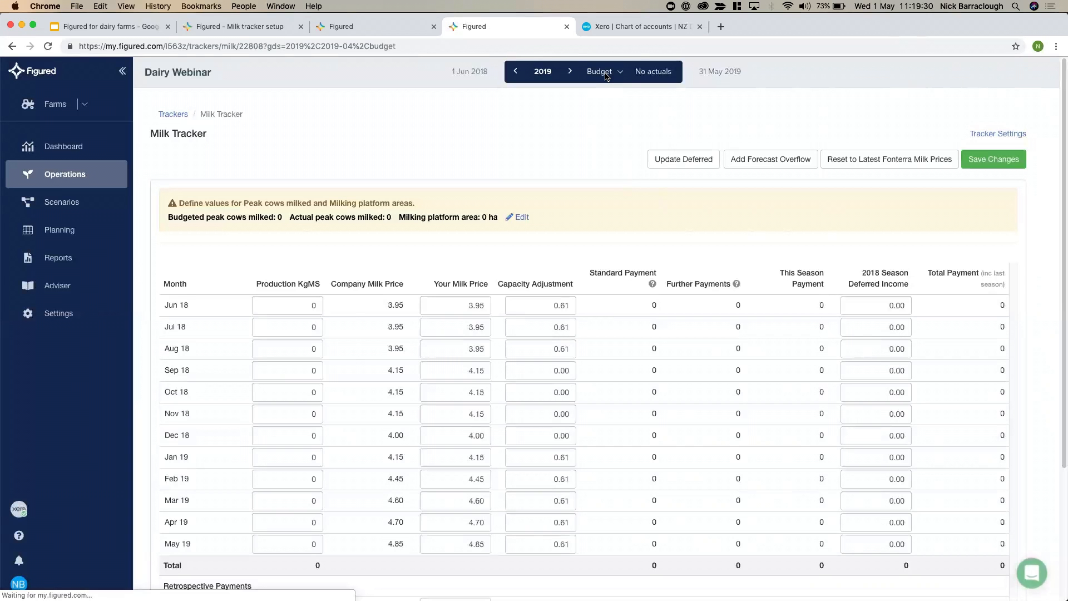
click(603, 73)
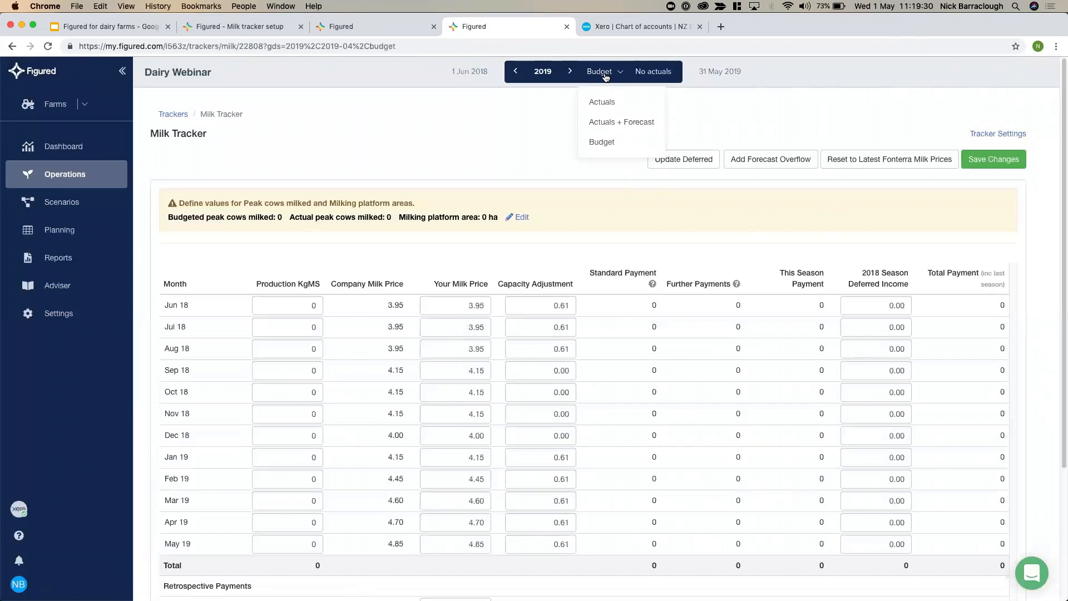
click(615, 105)
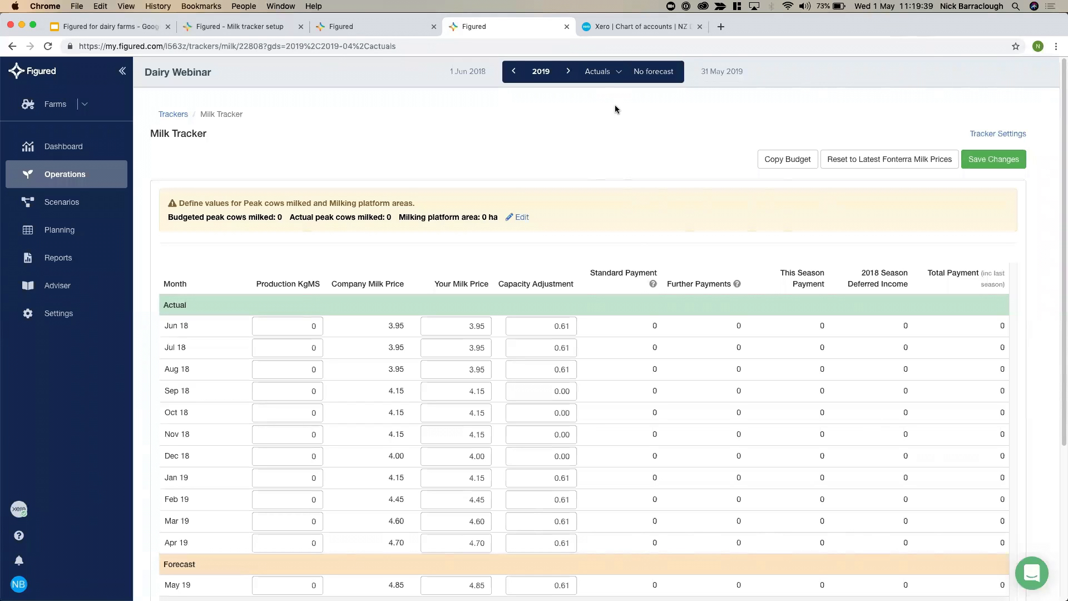
click(288, 326)
text(5000)
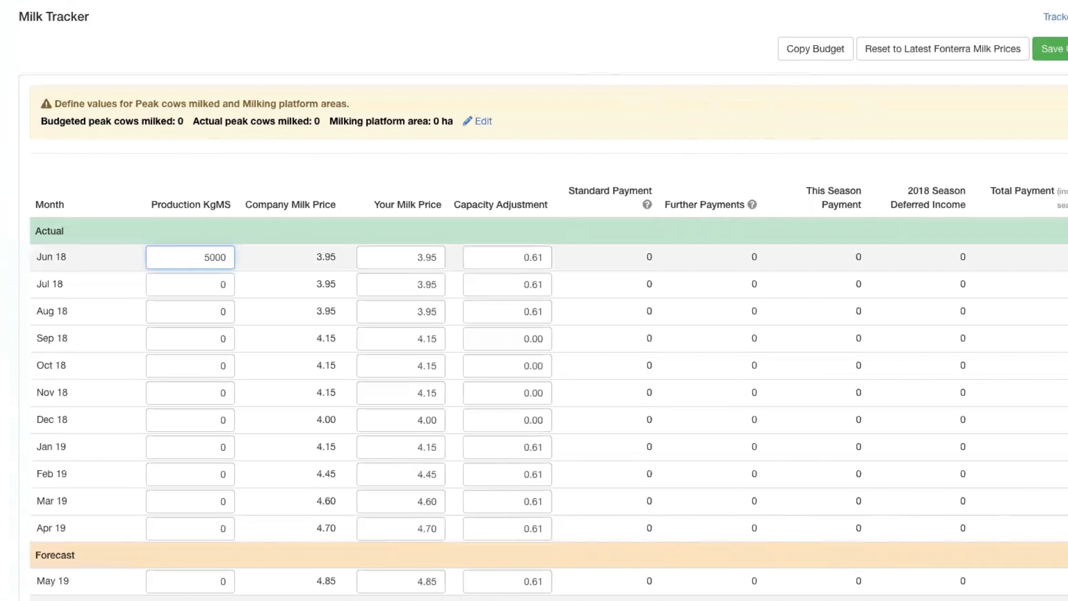
click(356, 232)
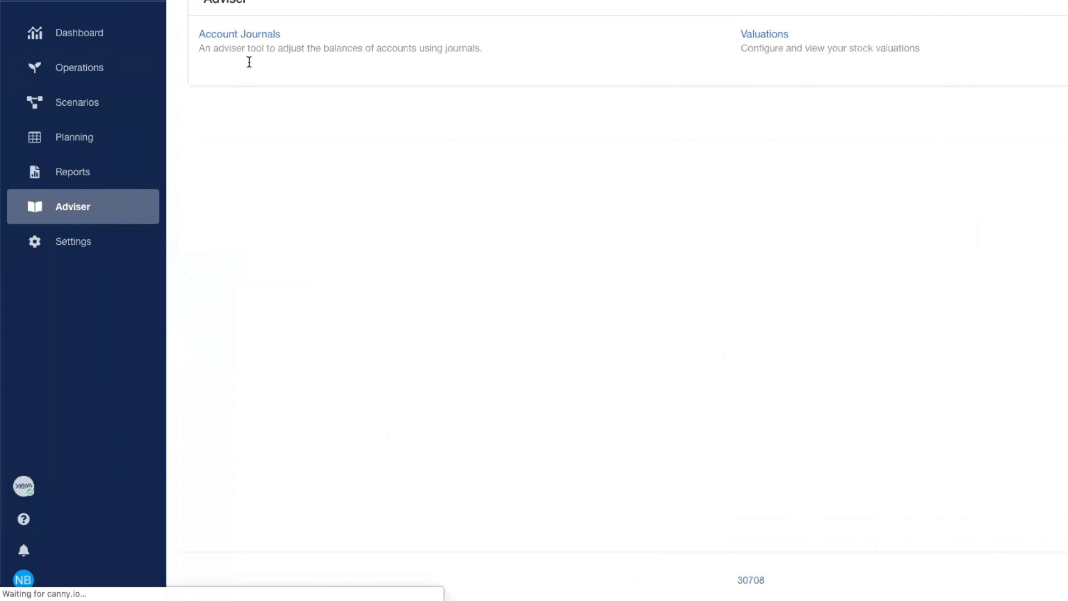
Start an account journal for Milk Production - Current Year in the 2018 financial year.
click(248, 36)
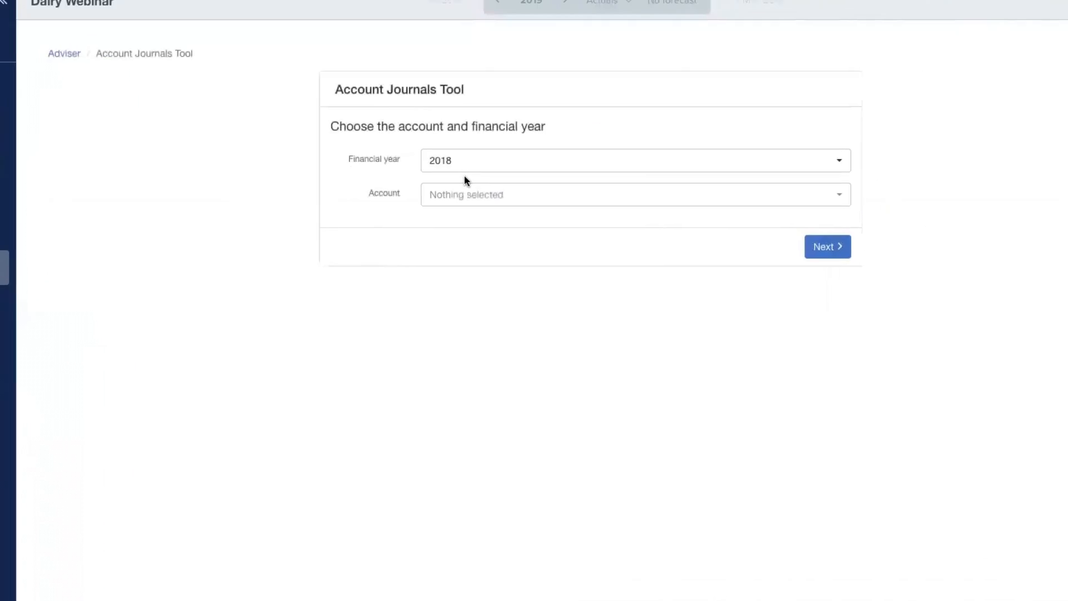
click(479, 195)
text(milk)
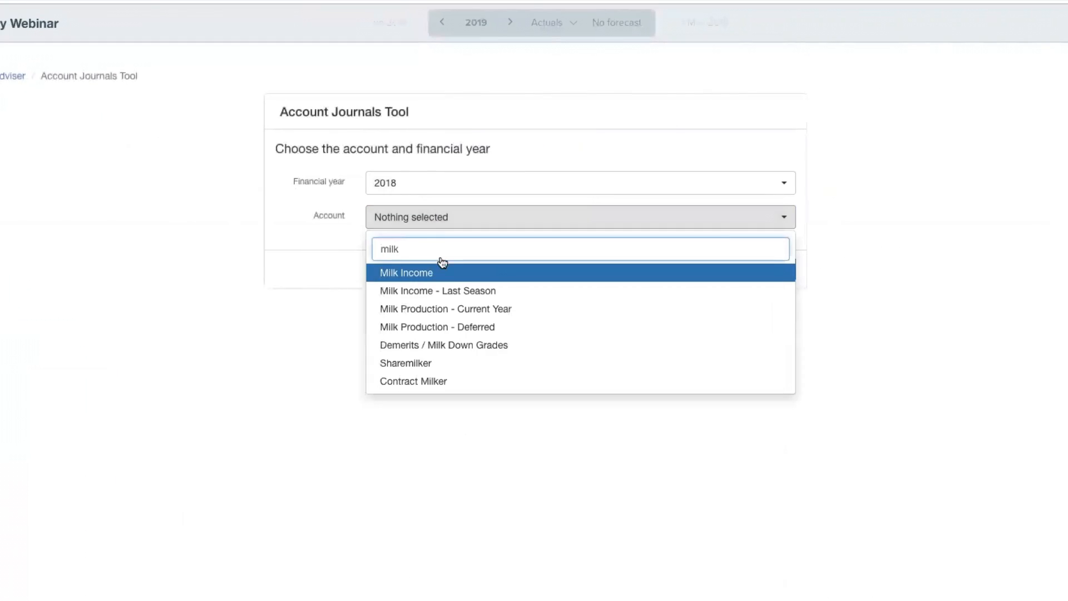
click(459, 310)
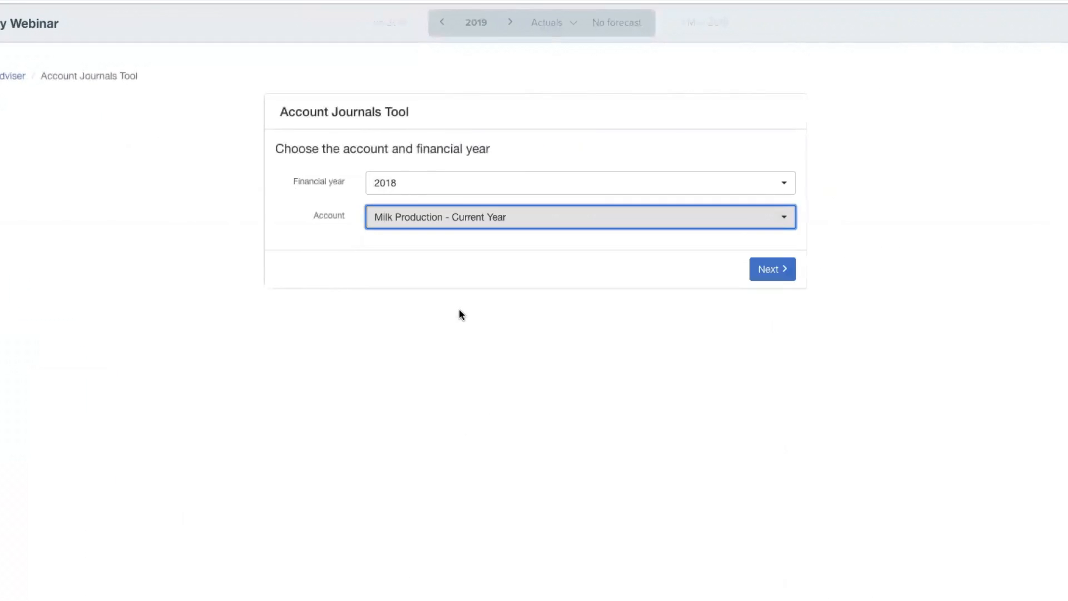
click(775, 277)
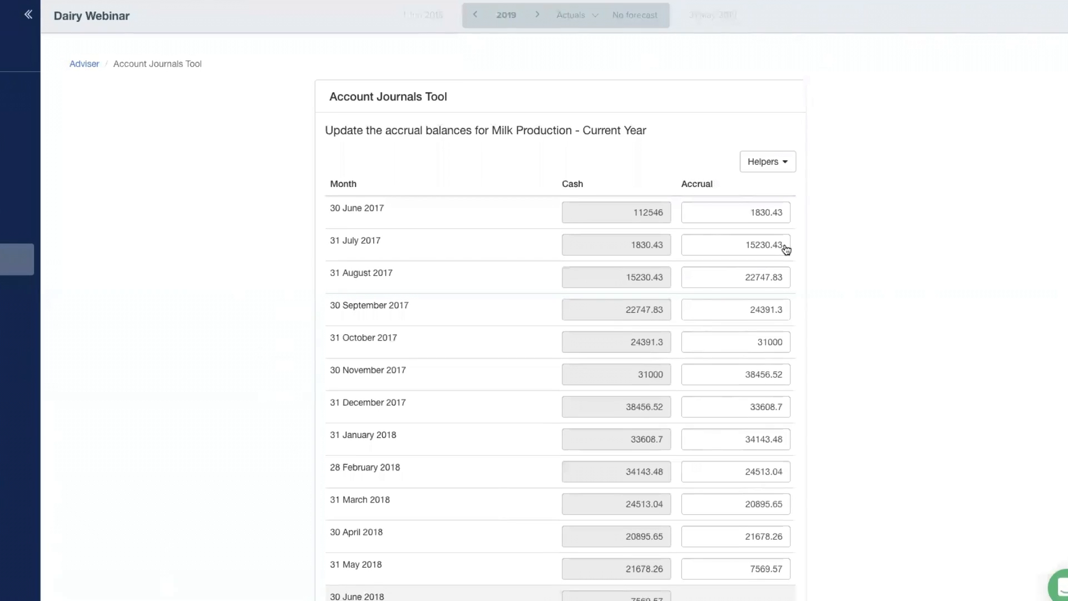
Fill the accrual balances with the One month before cash helper and proceed to the journal confirmation.
click(787, 167)
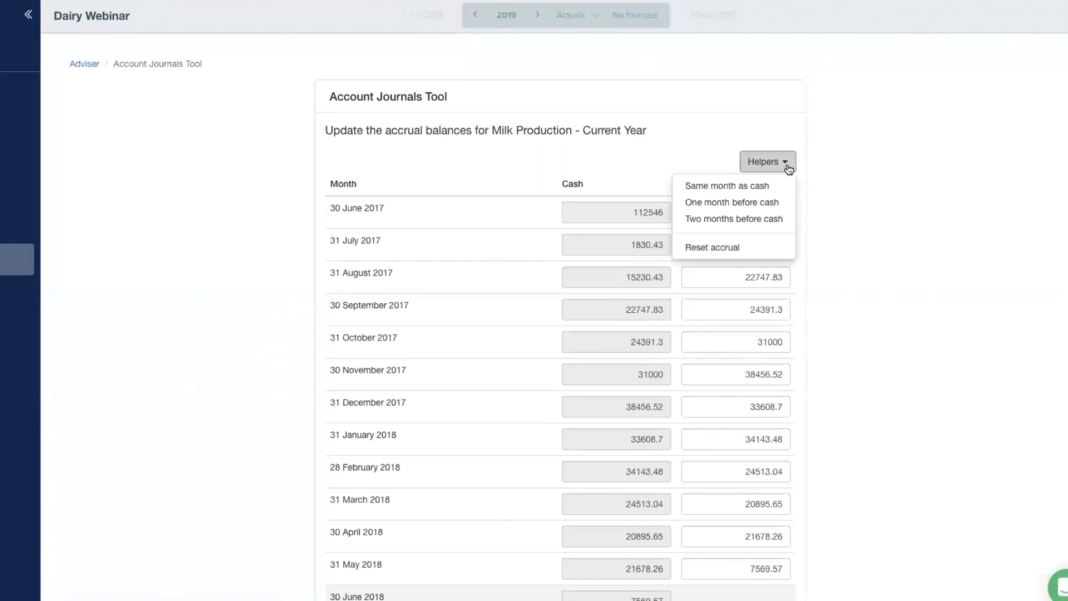
click(772, 202)
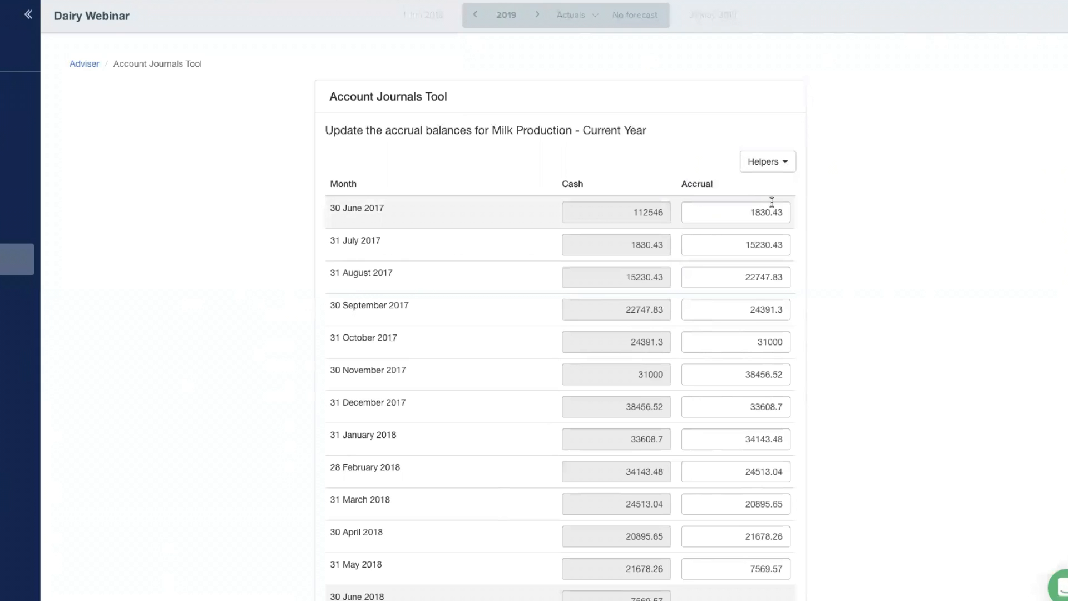
scroll(866, 305, down, 3)
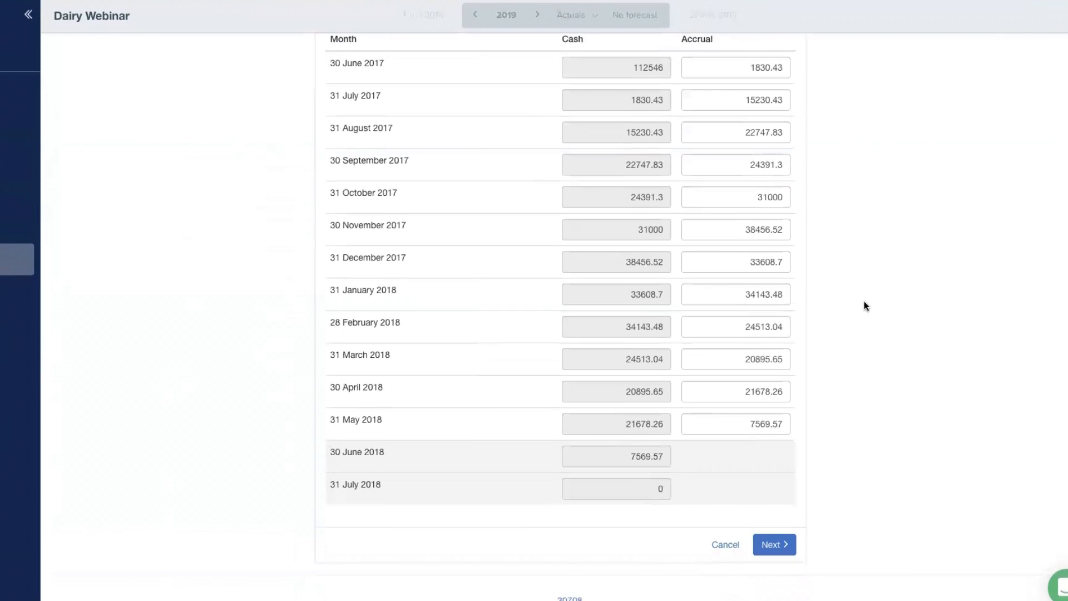
click(780, 550)
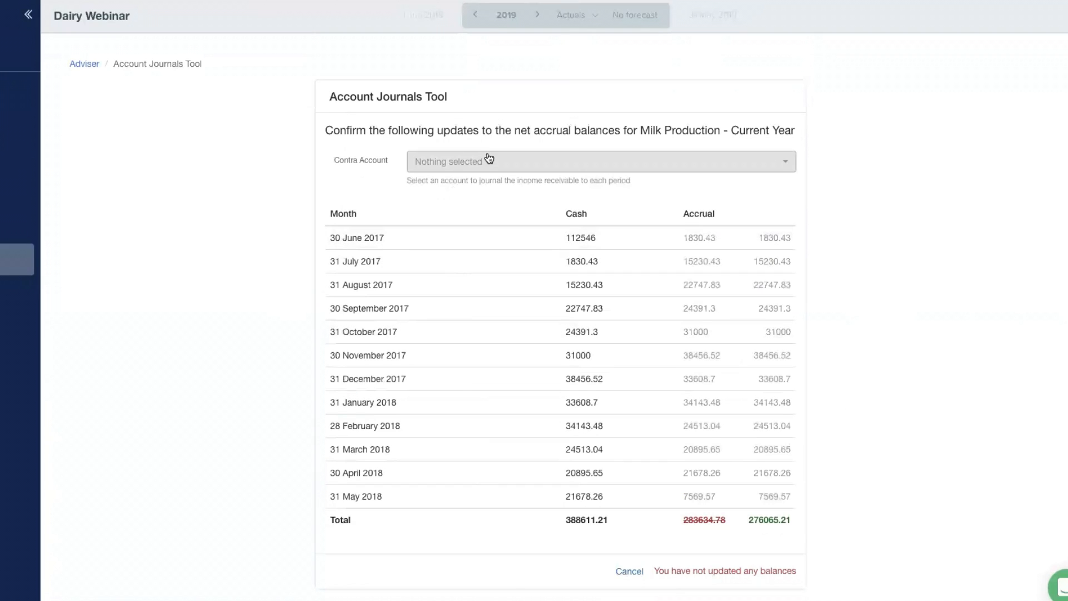
Choose Accounts Receivable as the journal's contra account.
click(489, 160)
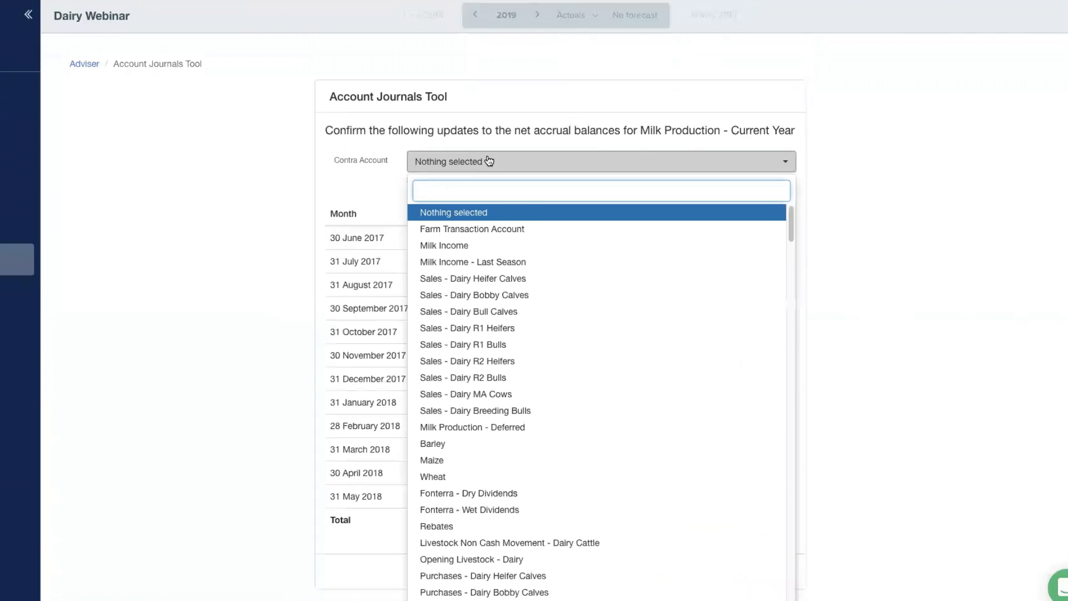
text(accounts)
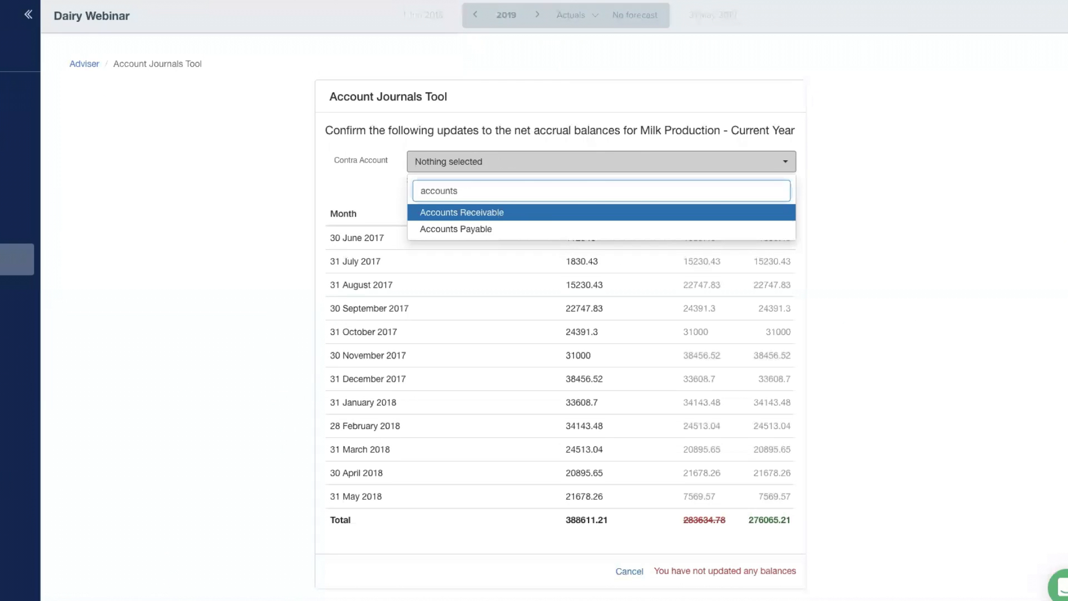
key(Return)
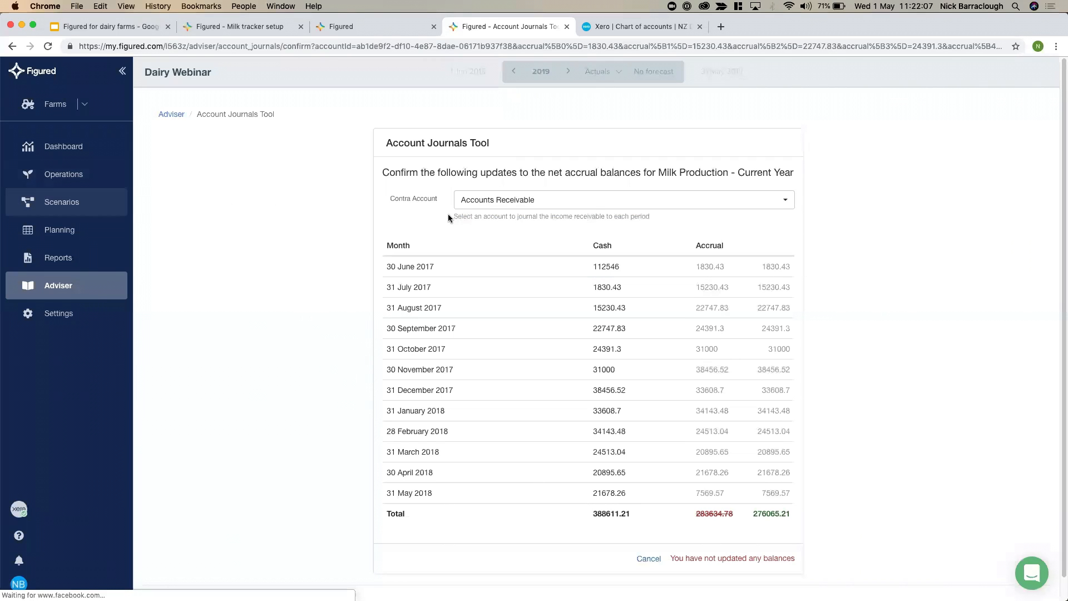
Reopen the Milk Tracker from the operation trackers and switch it to the 2020 budget.
click(361, 30)
click(470, 34)
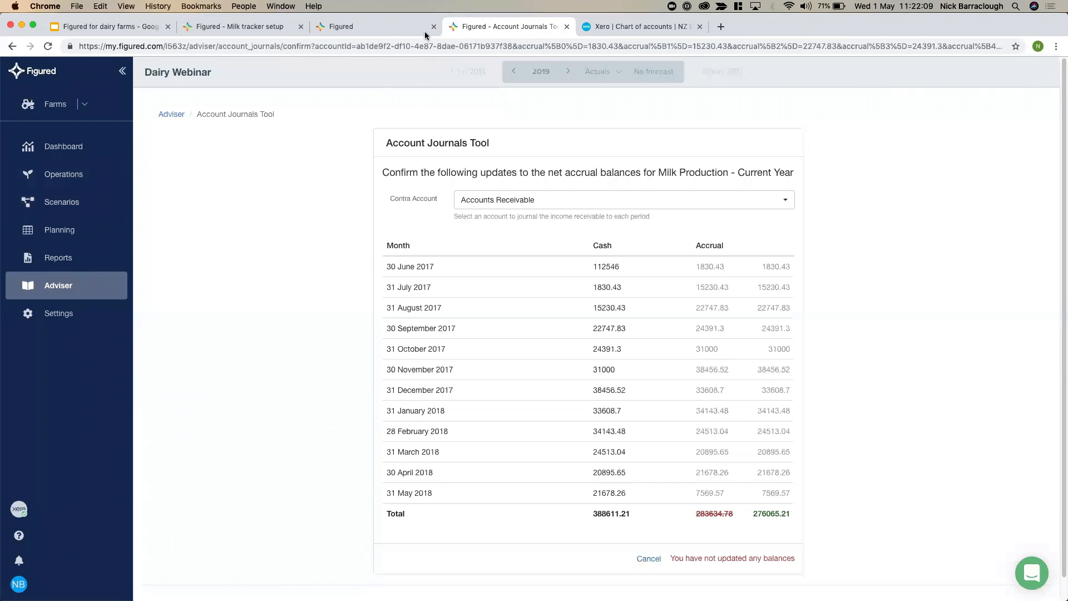
click(115, 167)
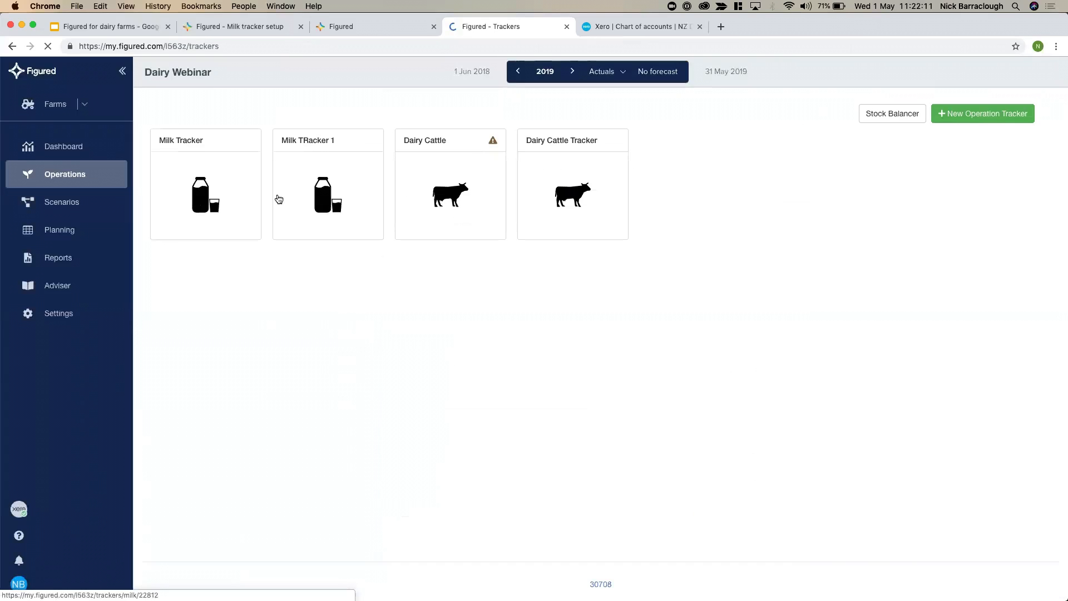
click(239, 192)
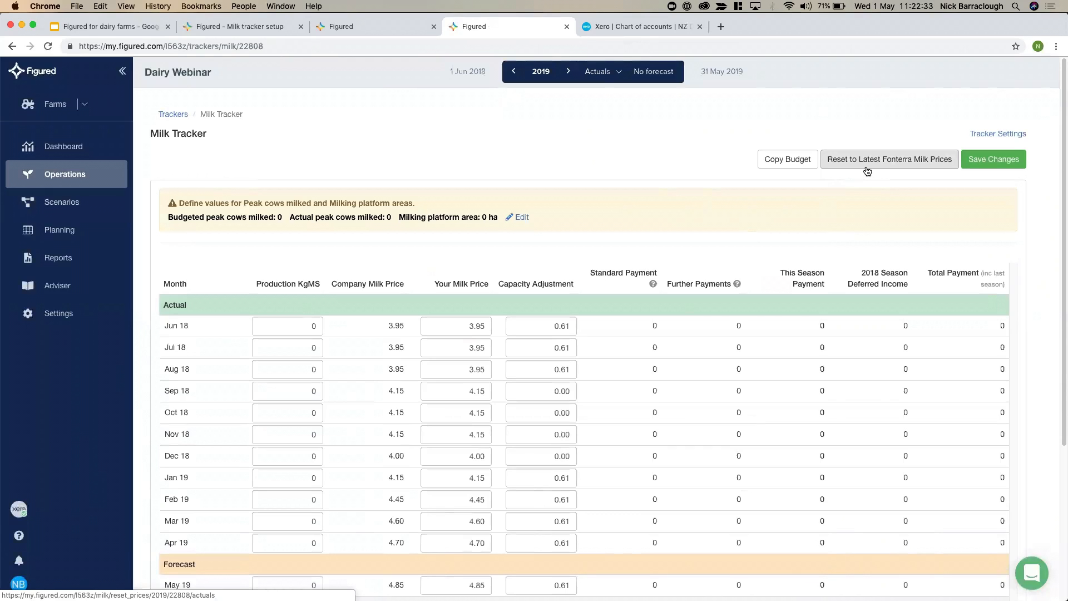
click(598, 74)
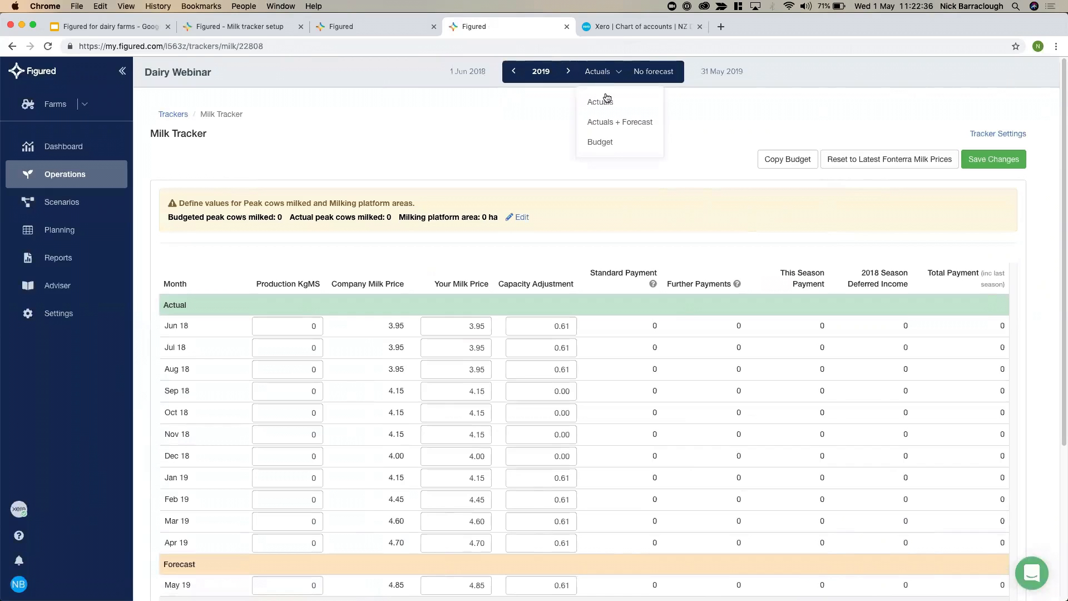
click(612, 145)
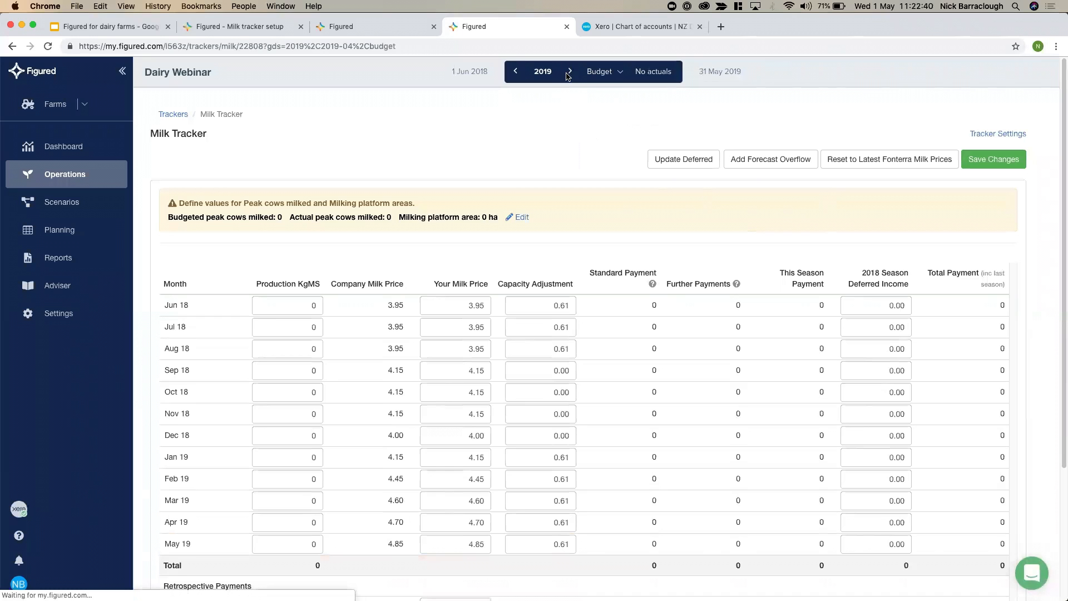
click(571, 72)
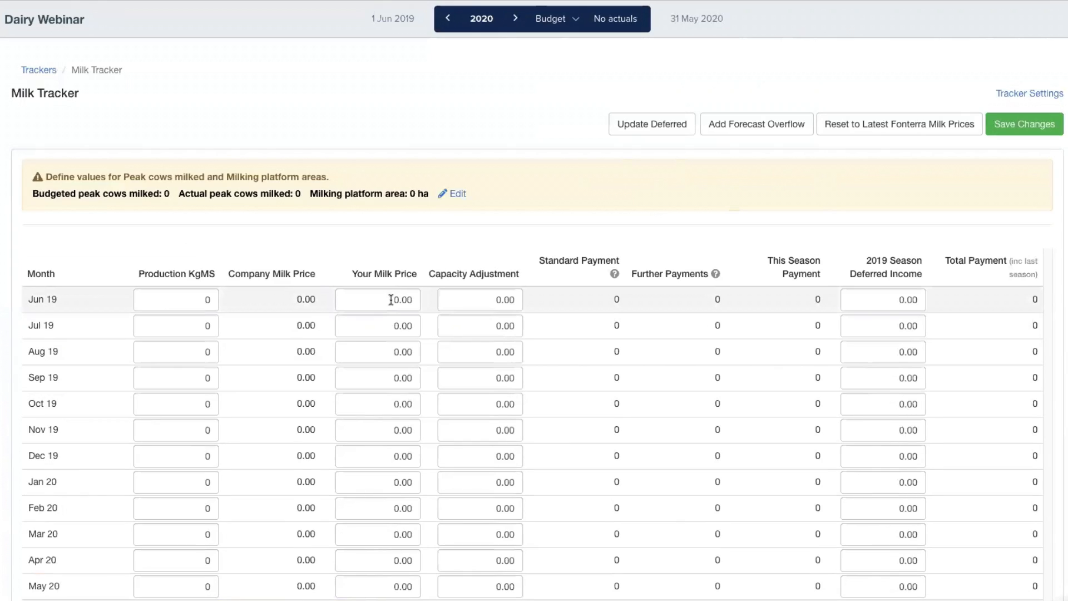
Enter a Jun 19 production of 5000 kgMS and a milk price of 4, and save the Milk Tracker.
click(466, 304)
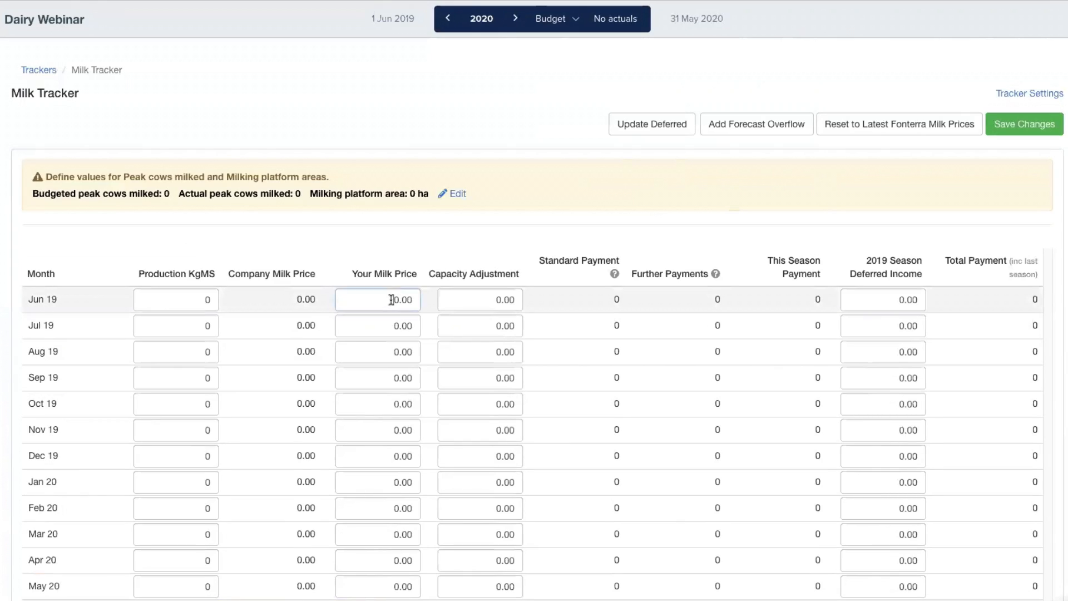
click(202, 301)
text(5000)
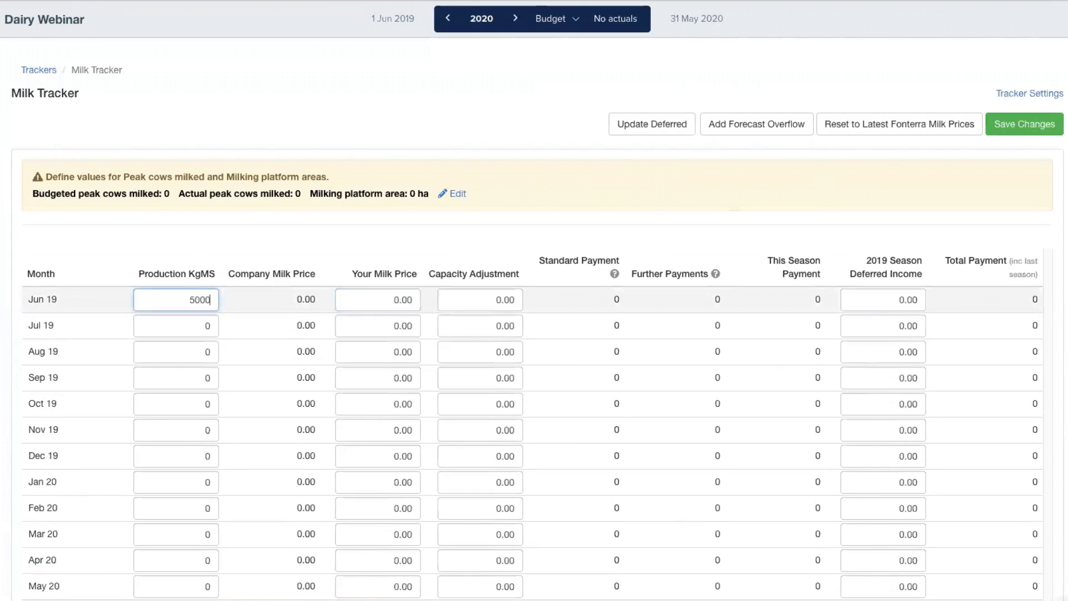
click(382, 290)
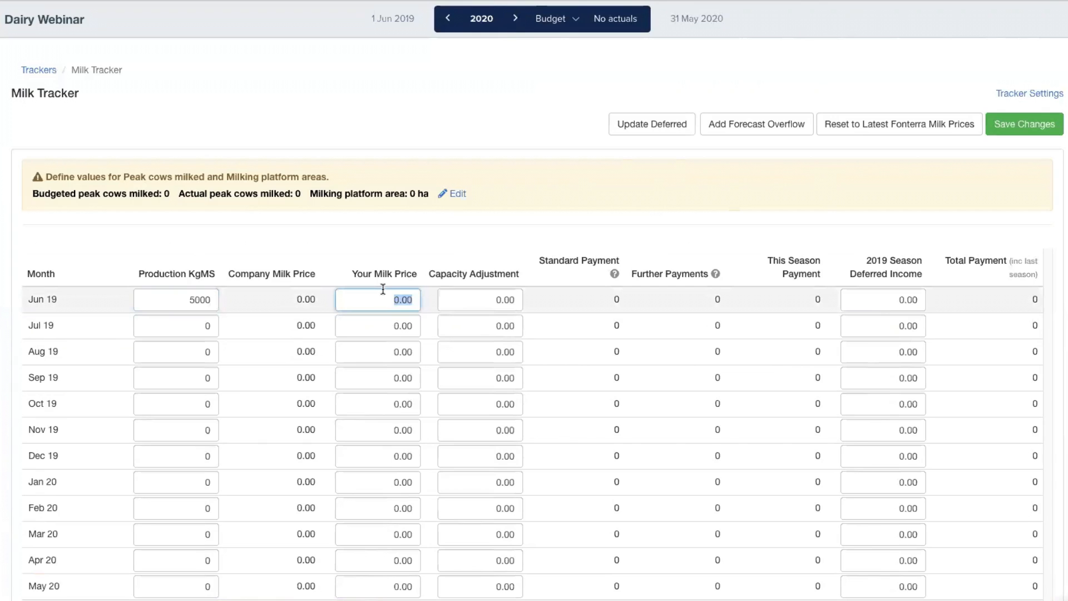
text(4)
click(640, 274)
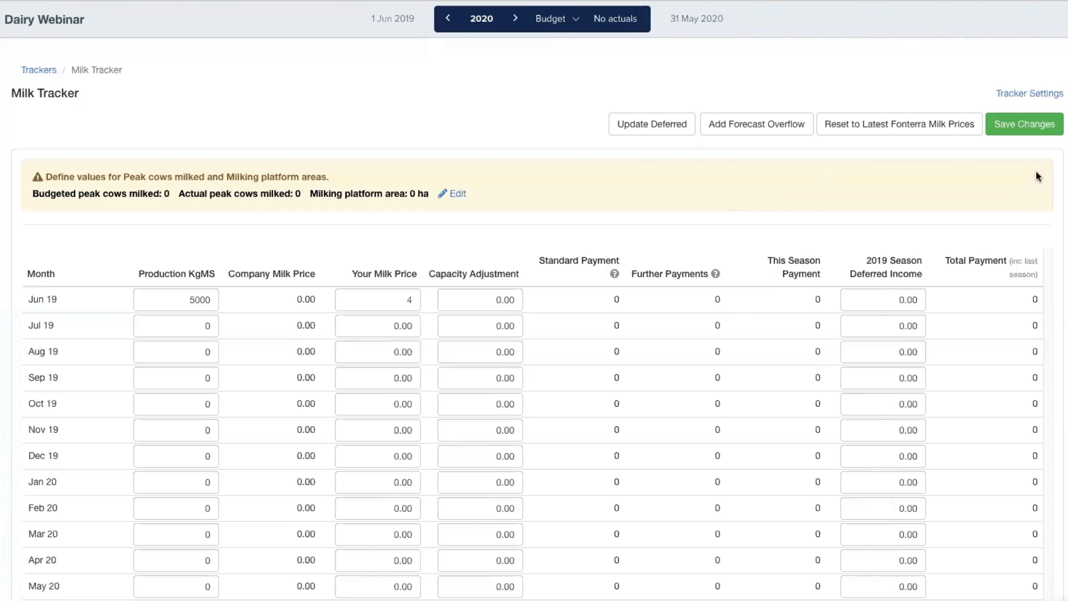
click(1026, 130)
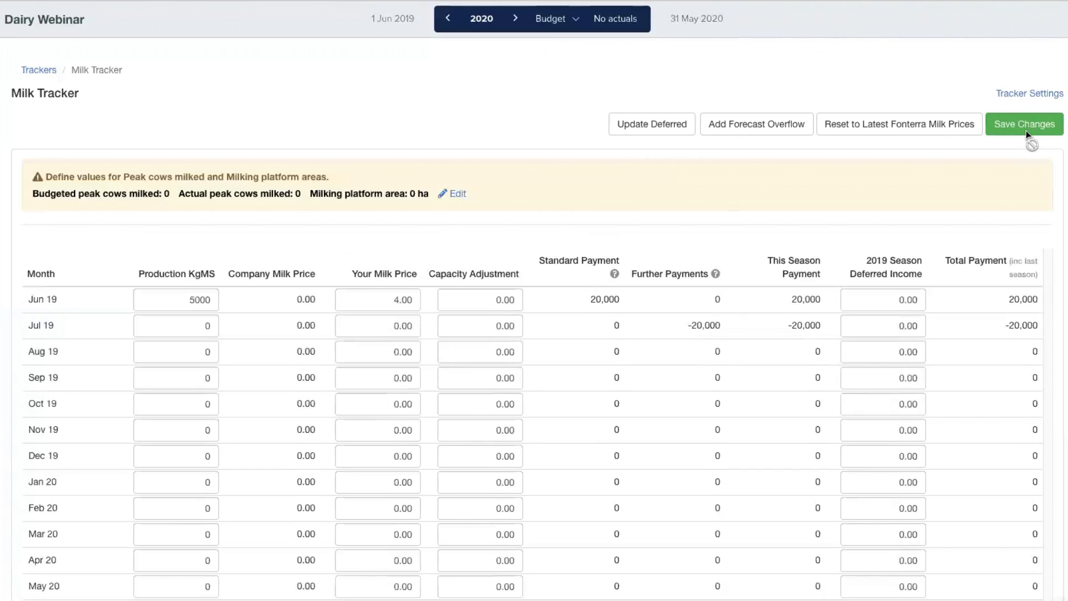
double_click(820, 298)
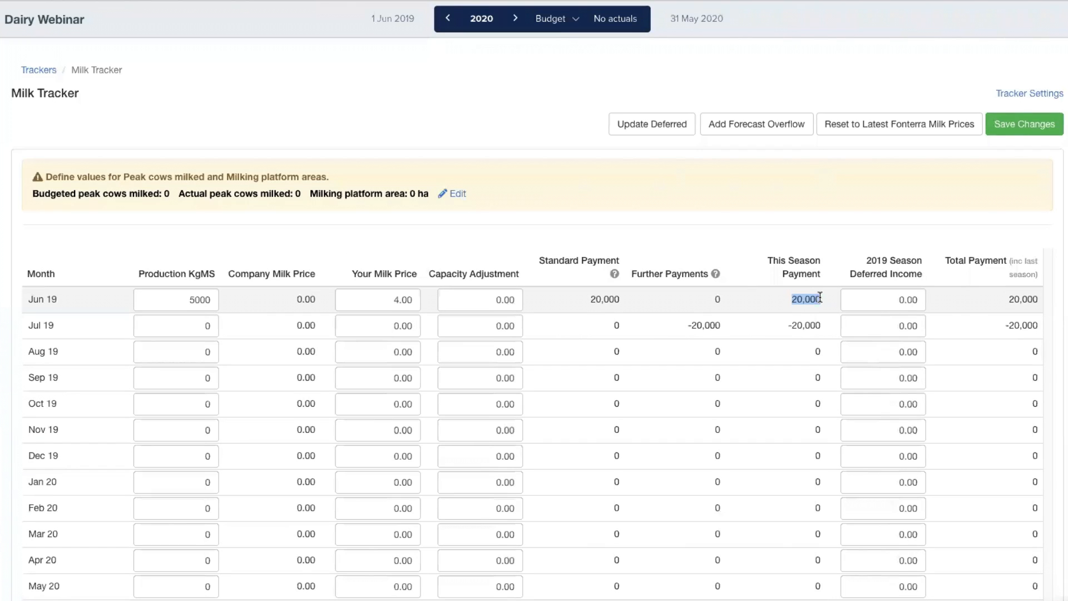
click(859, 221)
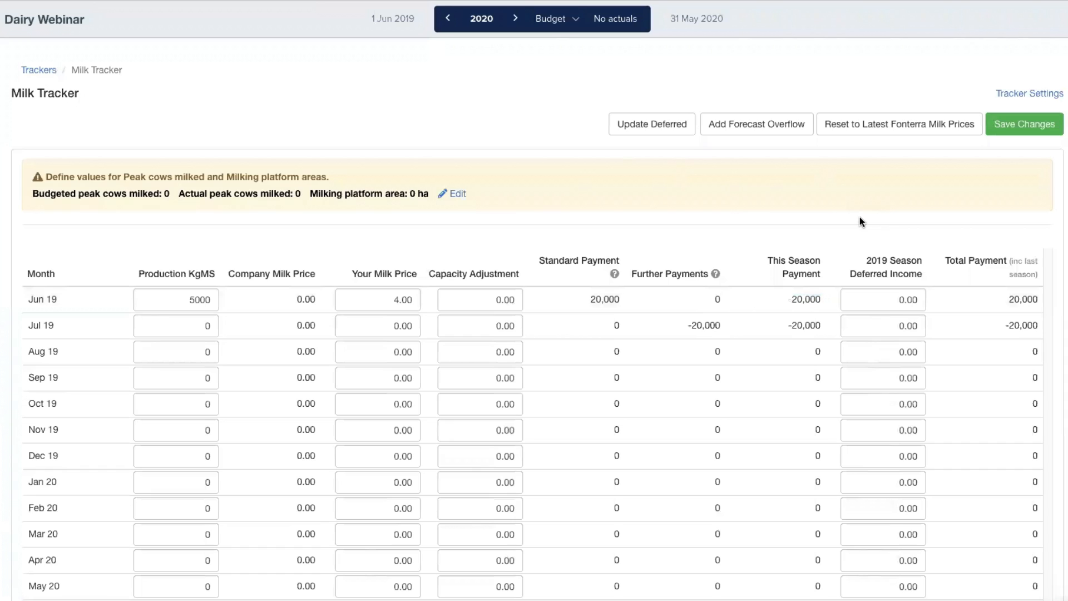